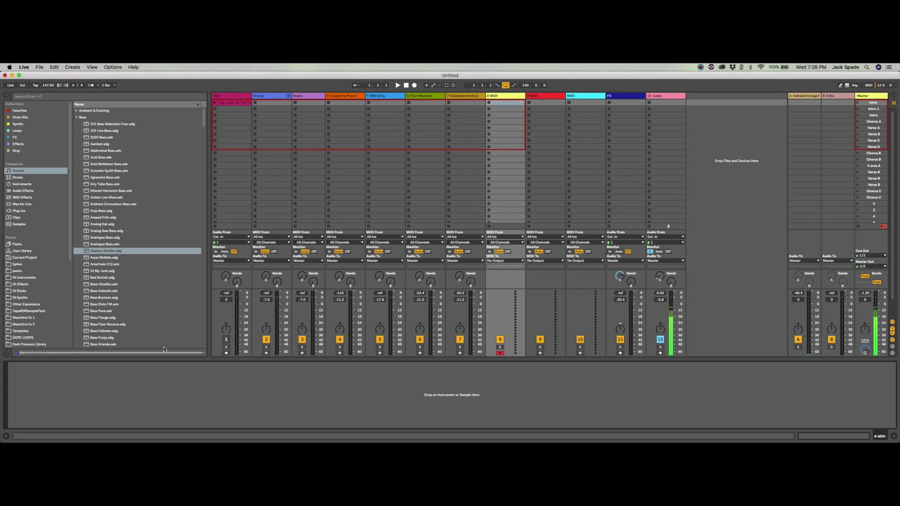
Collapse the Bass sounds folder and select MIDI track 8 as the destination for the instrument.
left_click(78, 118)
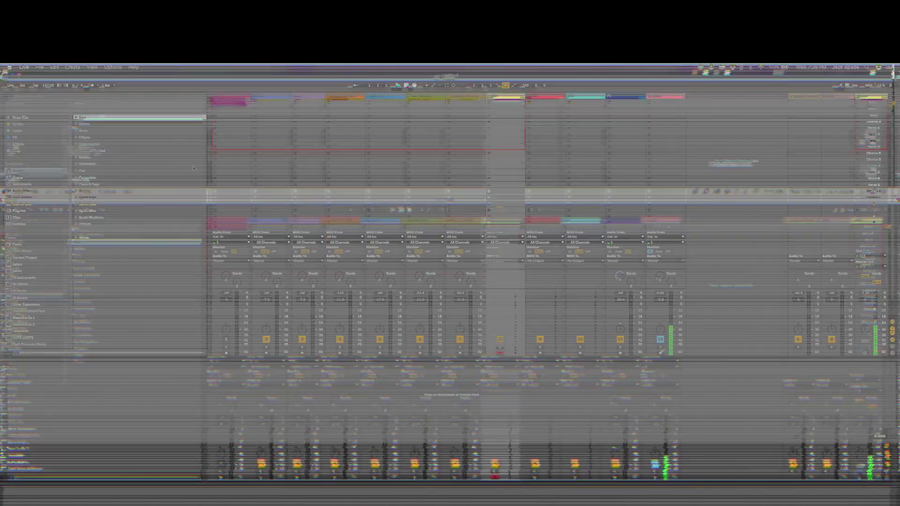
left_click(501, 105)
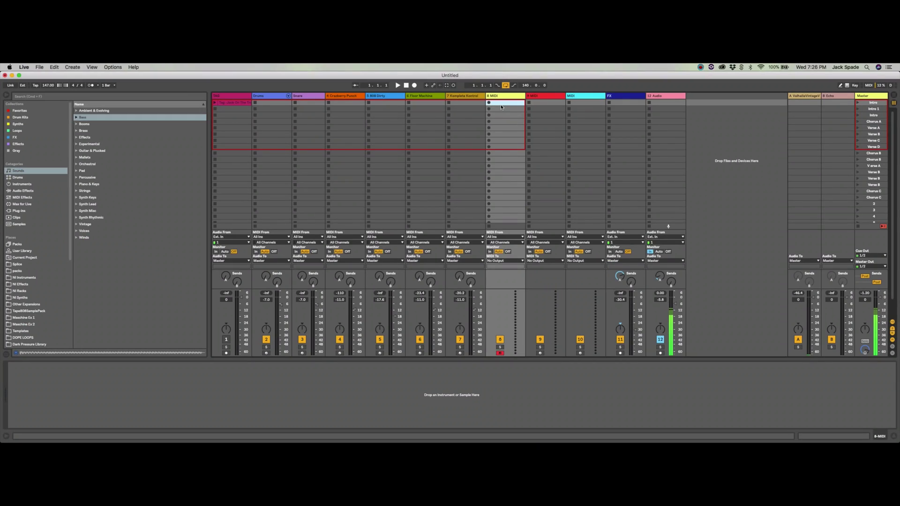
left_click(502, 97)
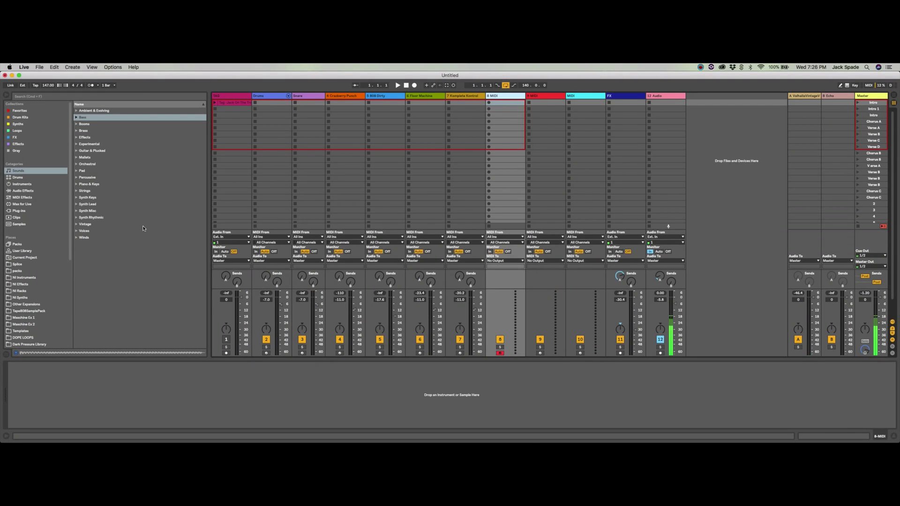
Browse the Pad sounds, preview the Brass Wave preset, and close the folder again.
left_click(82, 170)
scroll(109, 246, "down", 3)
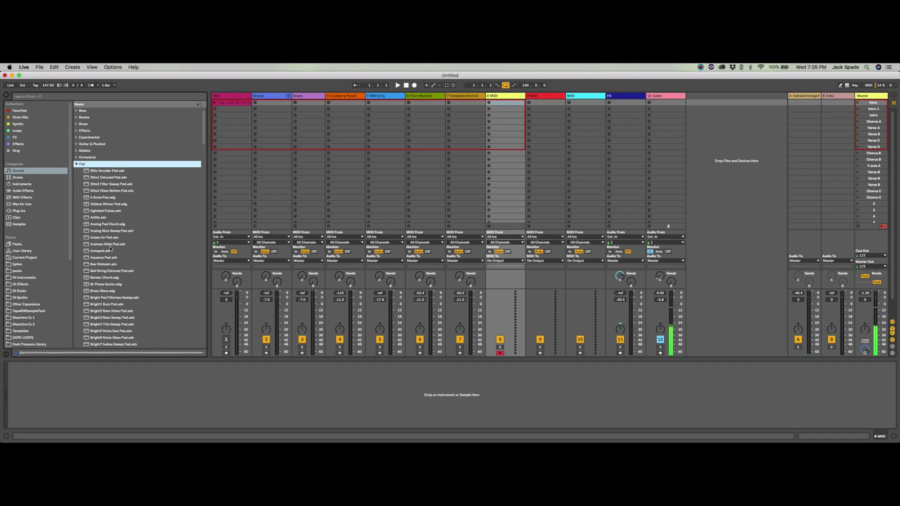
left_click(116, 251)
scroll(103, 225, "up", 3)
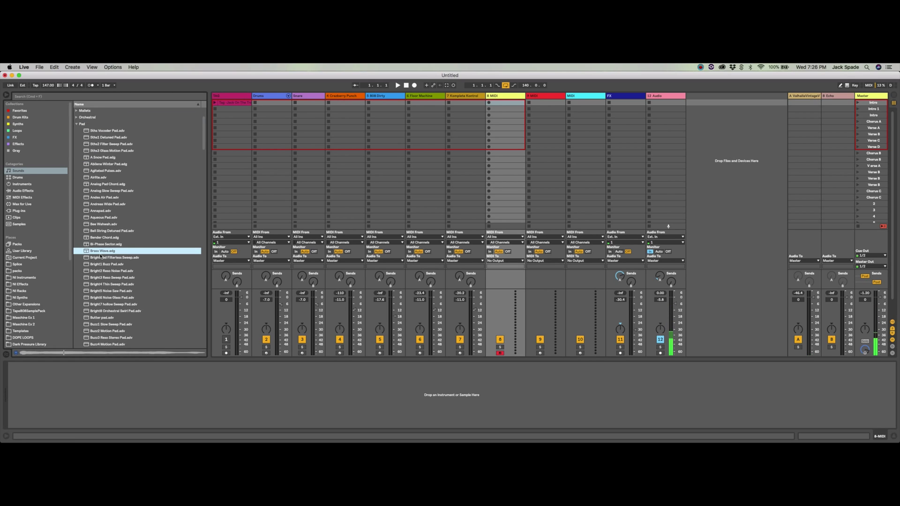
left_click(77, 172)
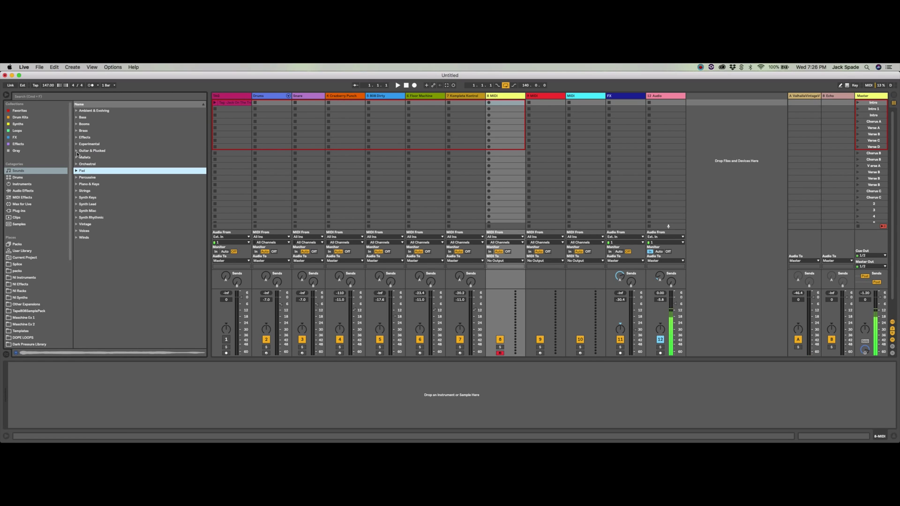
Audition Guitar & Plucked presets, including Chord Bouncing, Clean1 Basic Guitar, Digital String, Eastern Dream Pluck and Eastern Harp1.
left_click(77, 151)
left_click(106, 185)
left_click(107, 204)
left_click(107, 211)
left_click(108, 224)
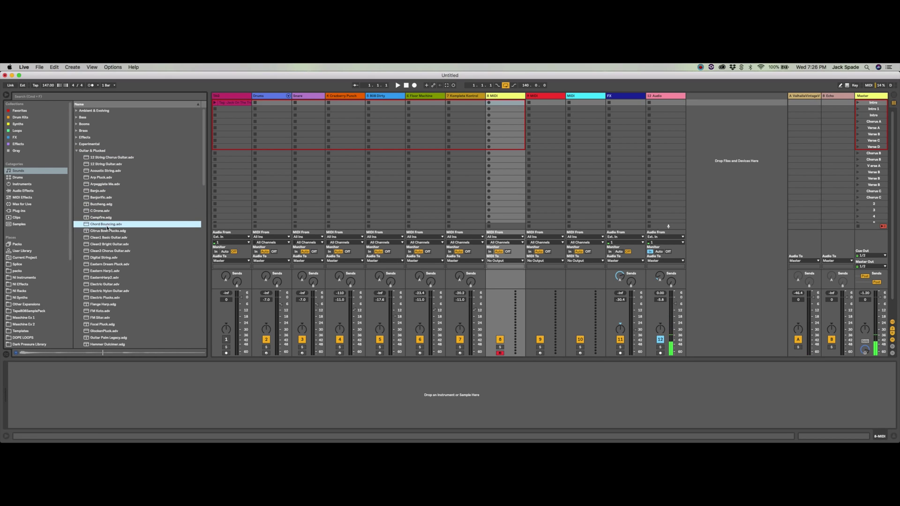
left_click(107, 237)
left_click(108, 244, "shift")
left_click(108, 259)
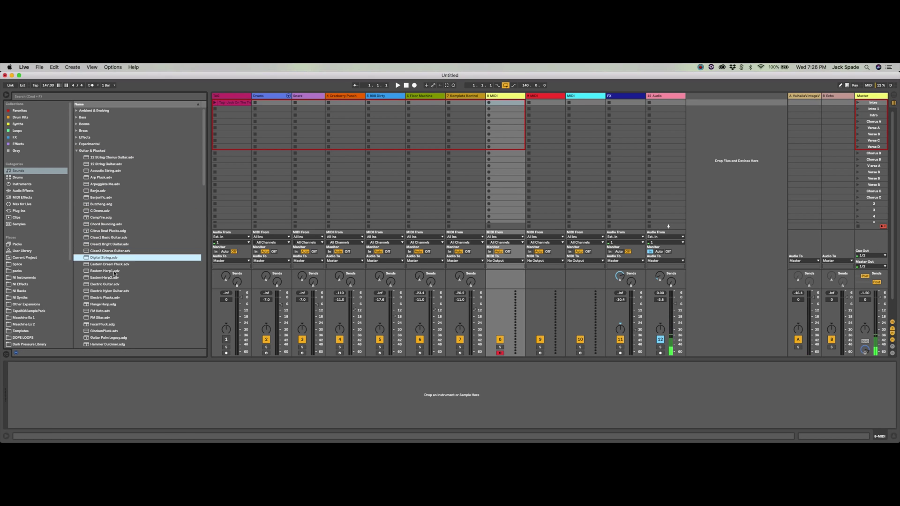
left_click(116, 265)
left_click(116, 272)
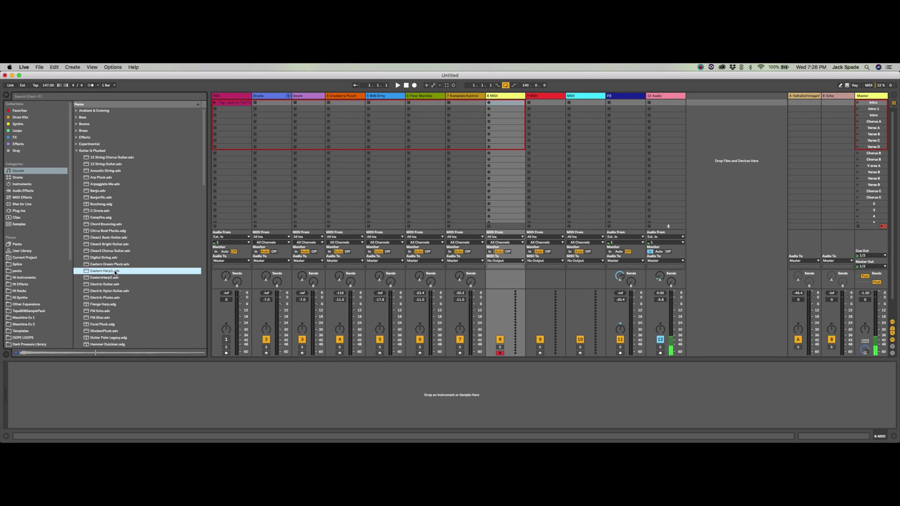
Preview the Electric Guitar and Electric Nylon Guitar presets and load Electric Nylon Guitar onto MIDI track 8.
left_click(110, 284)
left_click(109, 291)
left_click_drag(109, 292, 131, 399)
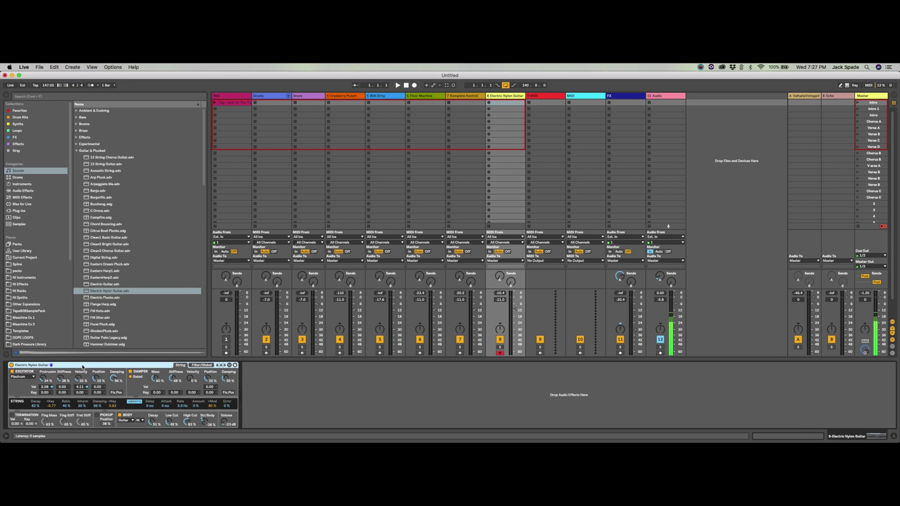
Group the Electric Nylon Guitar device into an Instrument Rack and show the rack's chain list.
key("super+g")
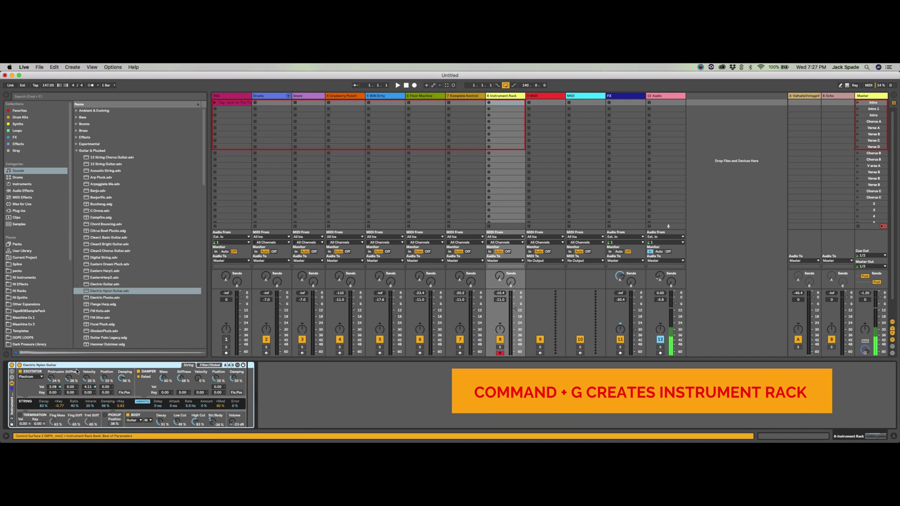
left_click(12, 378)
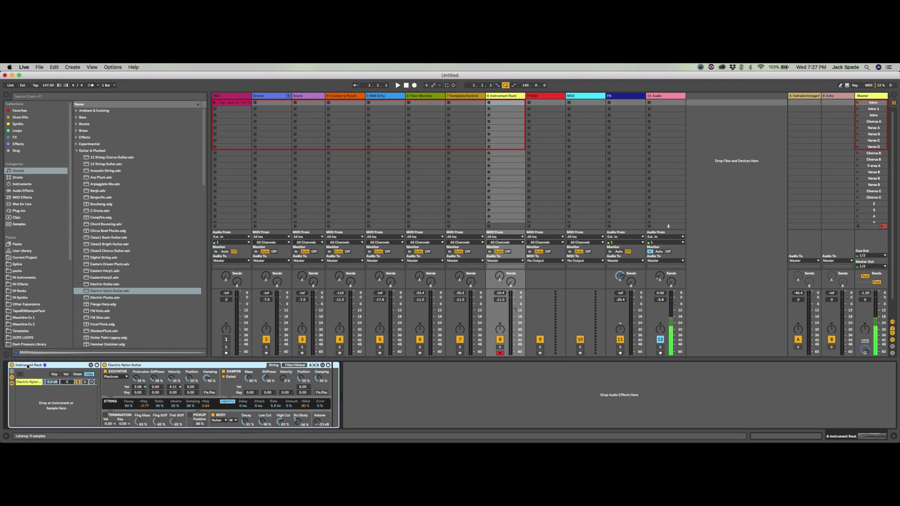
Rename the Instrument Rack "Layered Plucky Instrument" and select its Electric Nylon Guitar chain.
key("super+r")
type("Layered Instru")
key("BackSpace")
key("BackSpace")
key("BackSpace")
key("BackSpace")
key("BackSpace")
key("Return")
left_click(28, 382)
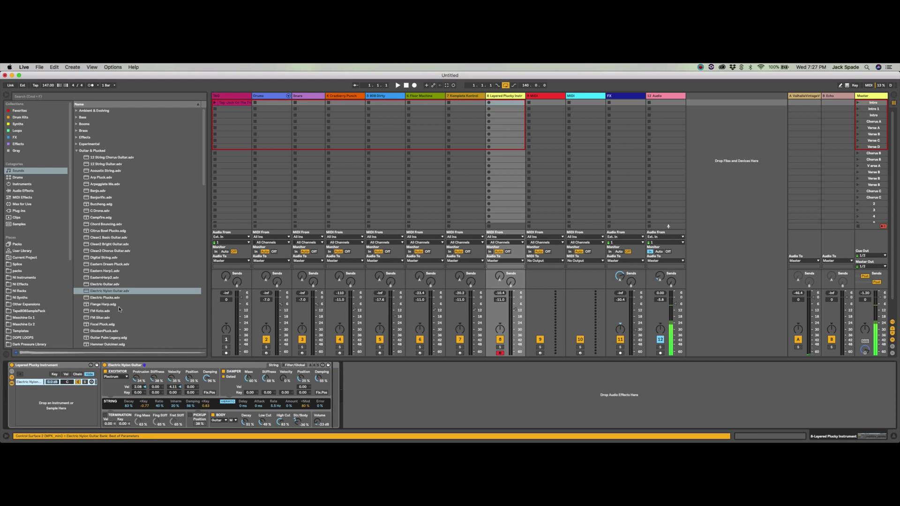
Add Car Plus Perk from the NI Synths Massive Pulswerk Percussion folder as a second chain in the rack.
left_click(42, 210)
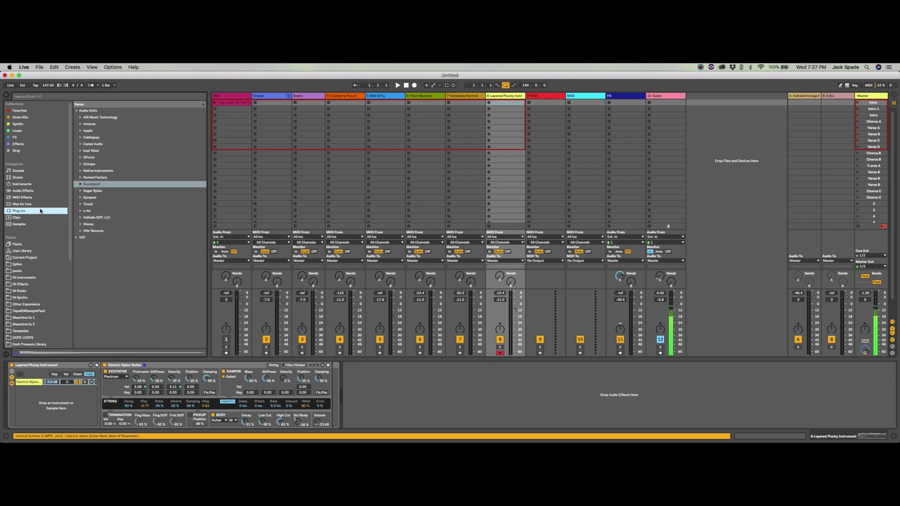
left_click(32, 298)
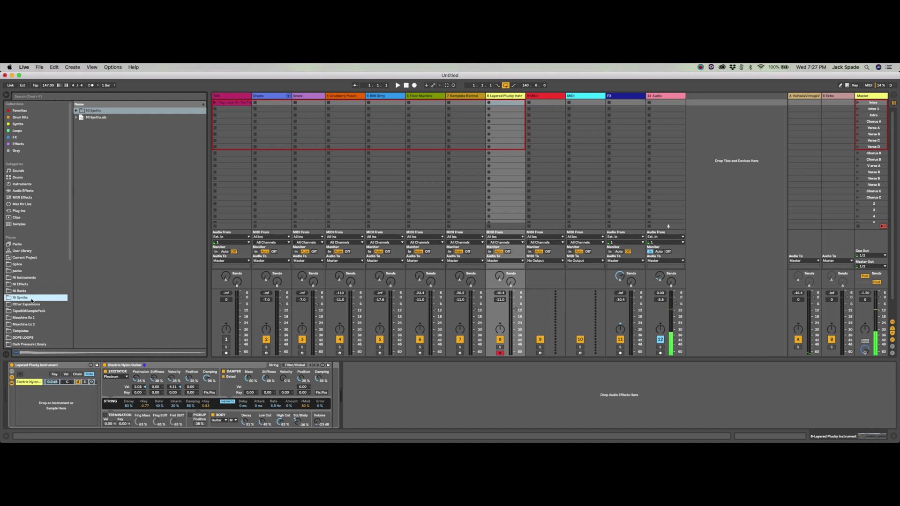
left_click(76, 111)
left_click(80, 137)
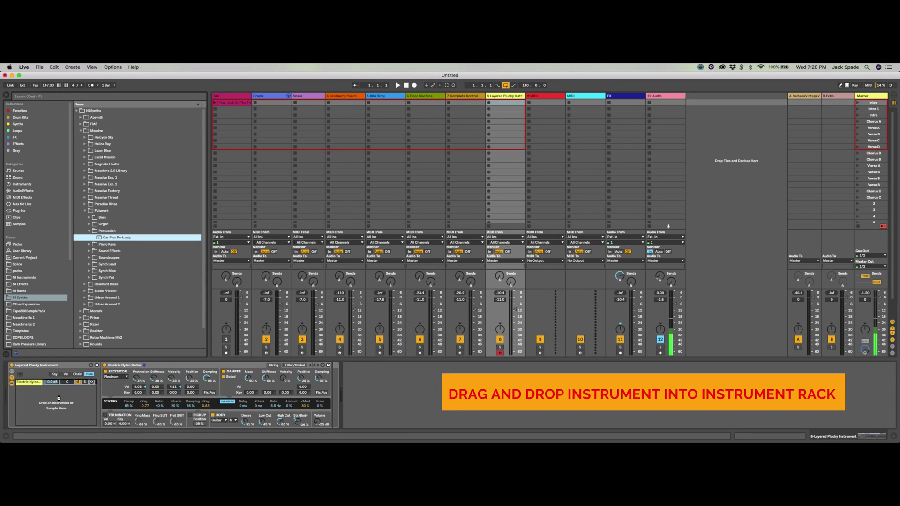
left_click_drag(58, 398, 58, 399)
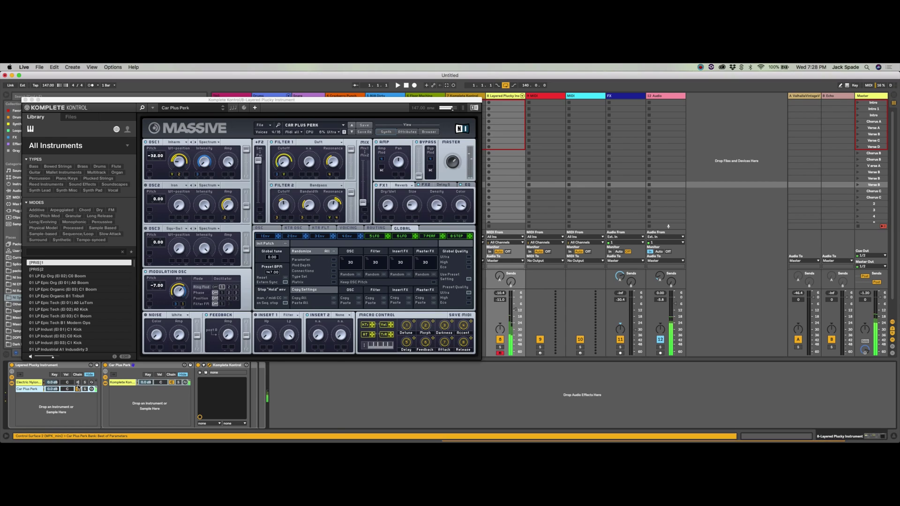
left_click(78, 383)
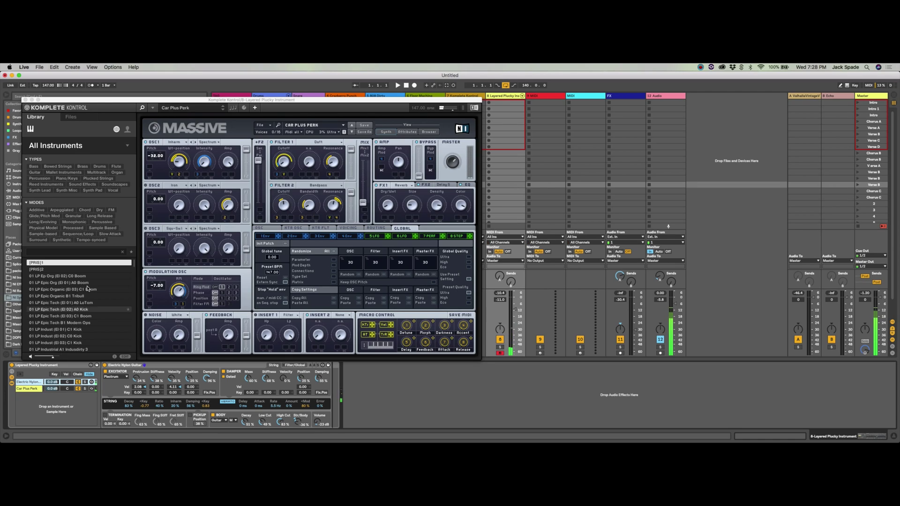
Filter the Komplete Kontrol library by Plucked Strings and load the Ethnic Heaven preset in the Car Plus Perk chain.
left_click(96, 179)
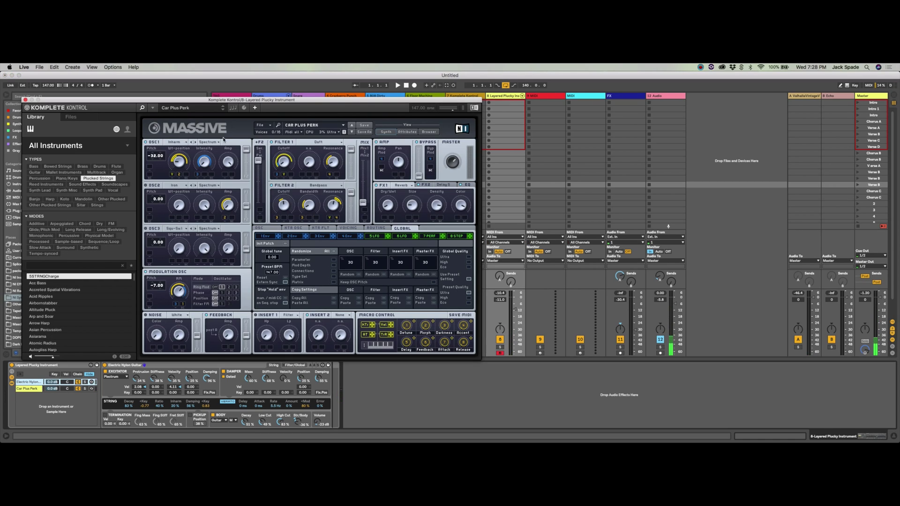
left_click_drag(182, 100, 218, 100)
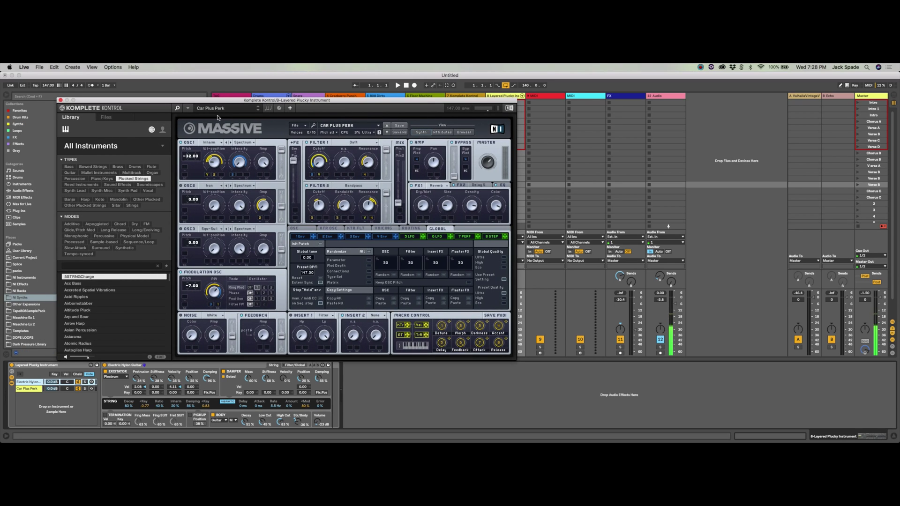
scroll(105, 335, "down", 5)
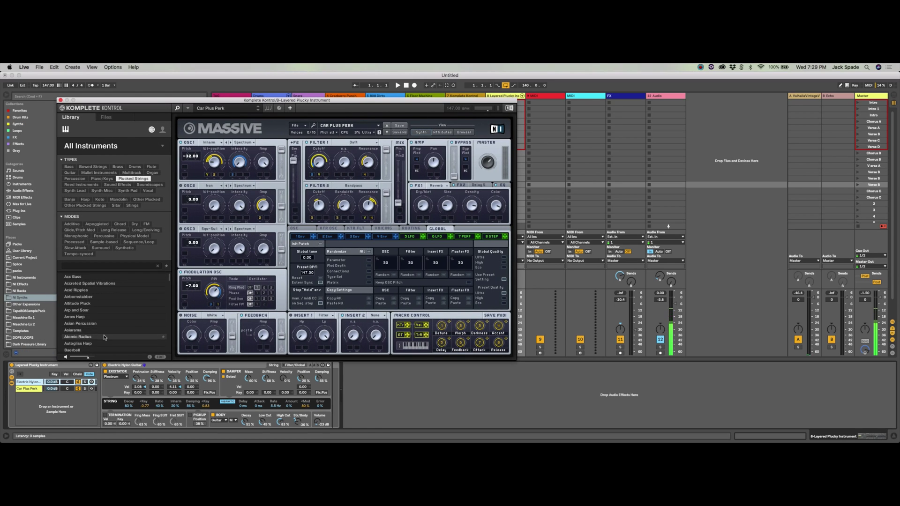
scroll(105, 334, "down", 3)
left_click_drag(168, 295, 167, 303)
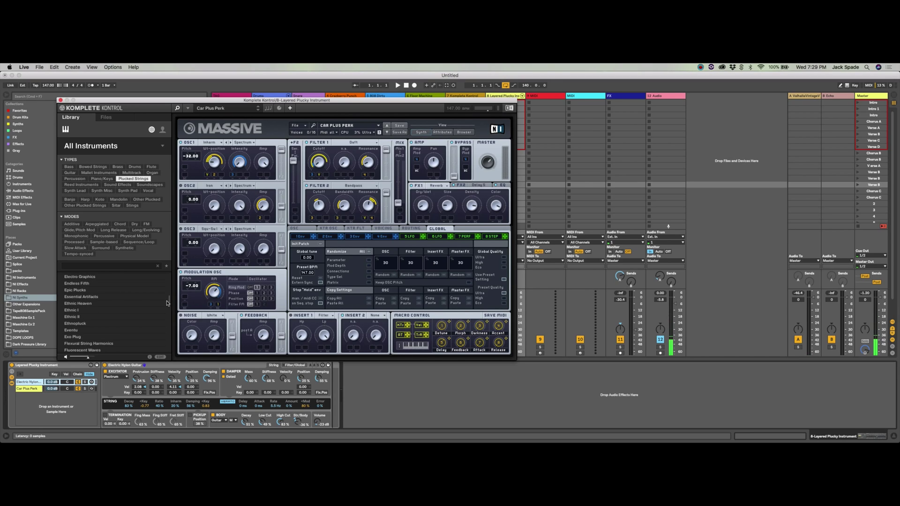
left_click(71, 304)
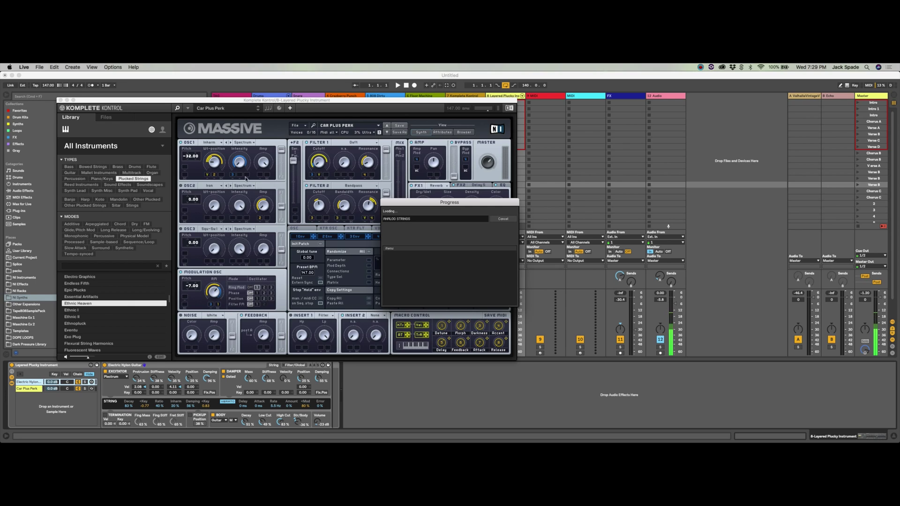
left_click_drag(109, 102, 94, 94)
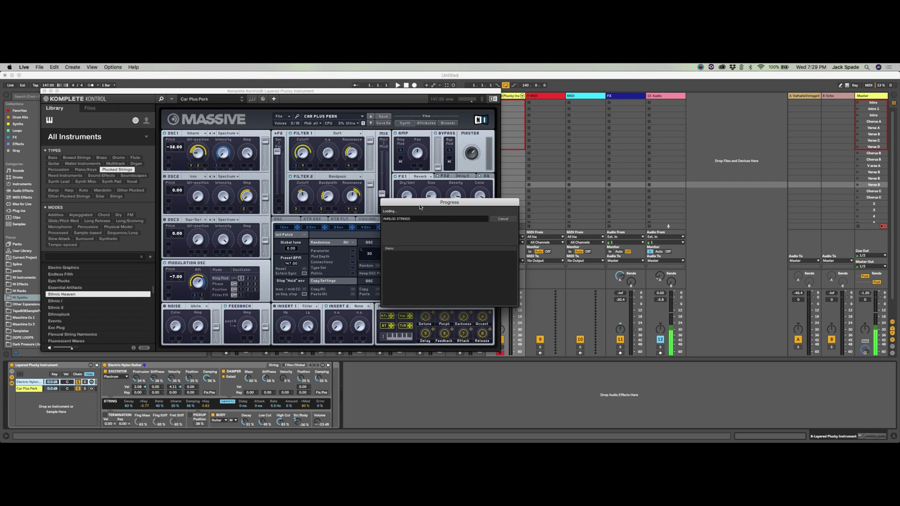
left_click_drag(420, 208, 444, 215)
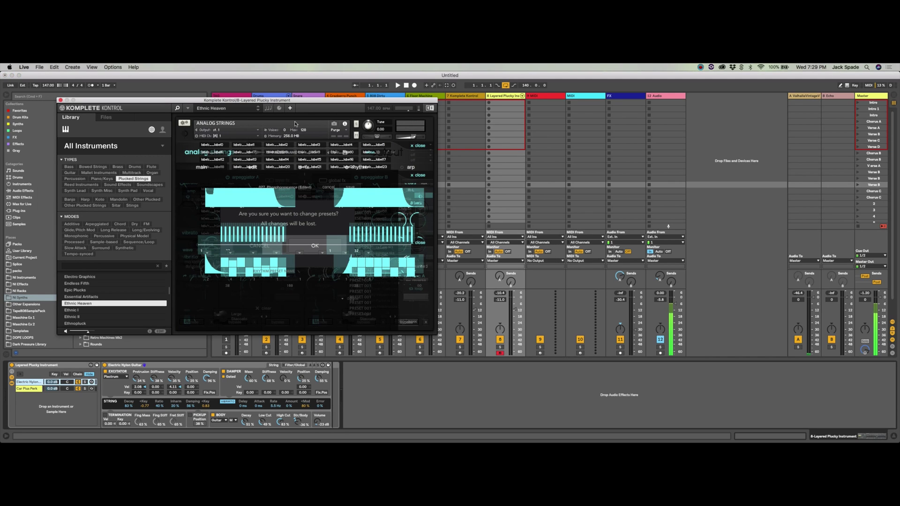
left_click_drag(283, 103, 331, 102)
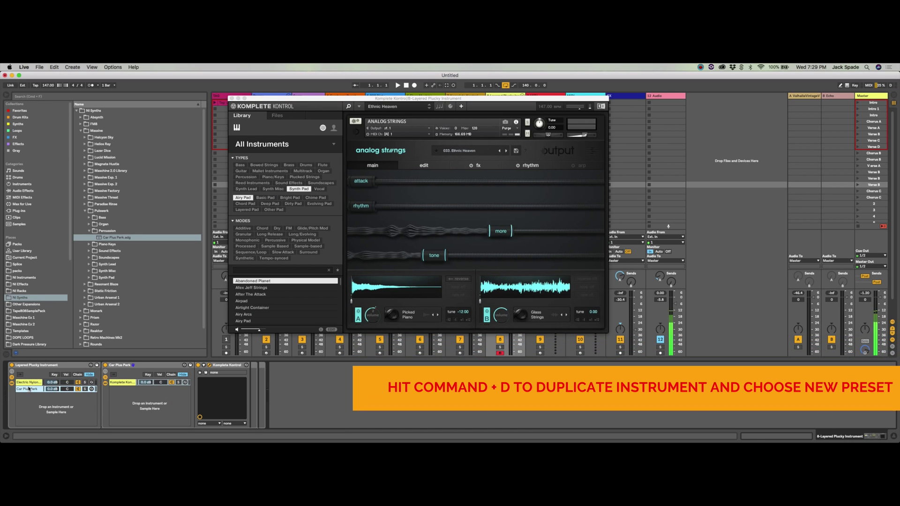
Duplicate the Car Plus Perk chain in the rack and select the copy.
key("super+d")
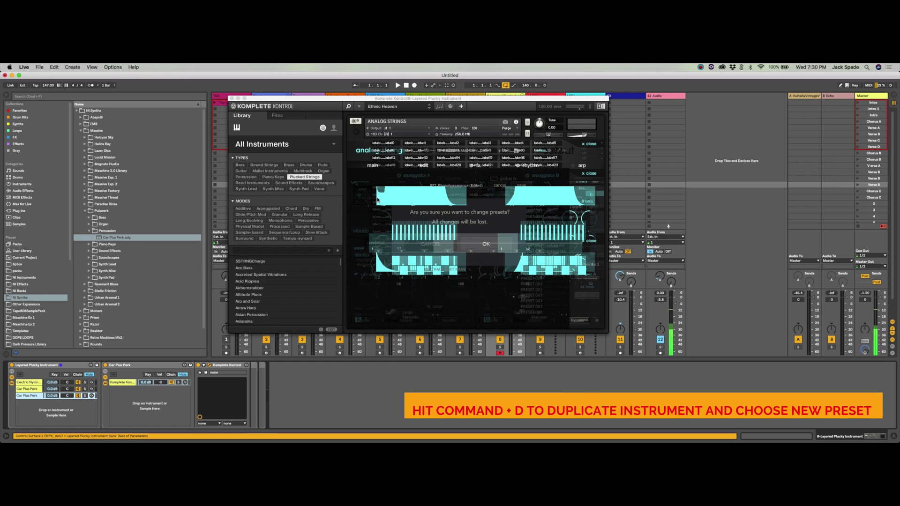
left_click(23, 395)
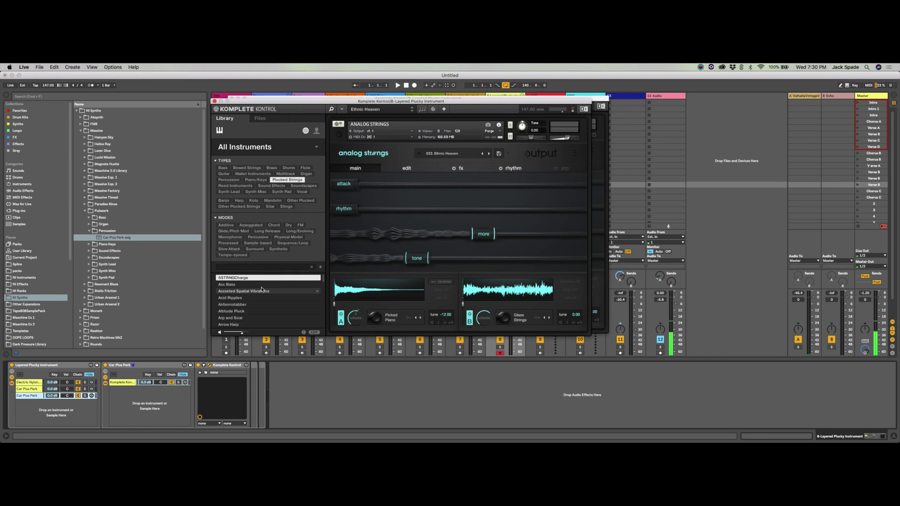
Filter the duplicated chain's Komplete Kontrol library by the Vocal type and load the Airy Anthem preset.
scroll(260, 295, "down", 1)
left_click(248, 180)
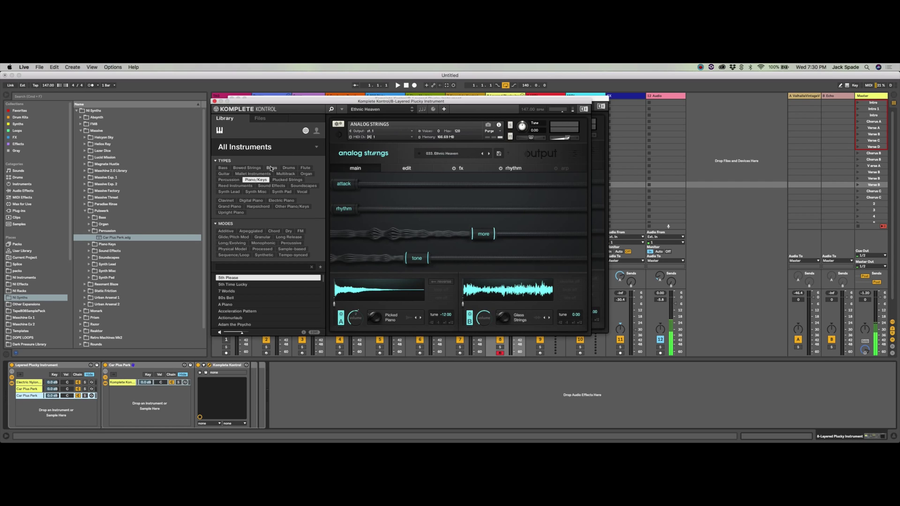
left_click(301, 192)
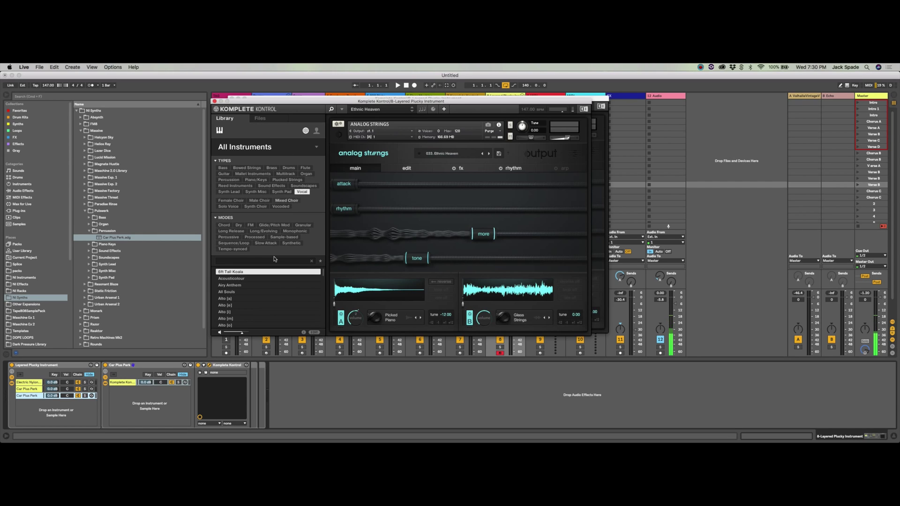
left_click(252, 285)
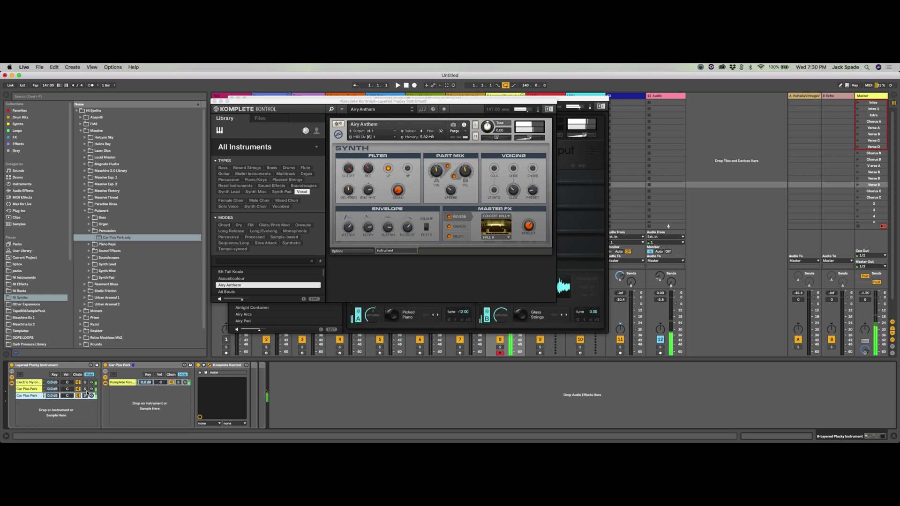
Audition further vocal presets in the duplicated chain, trying Breath Unfurled and Breathy Choir and loading Catalonia.
scroll(251, 287, "down", 5)
scroll(250, 288, "down", 3)
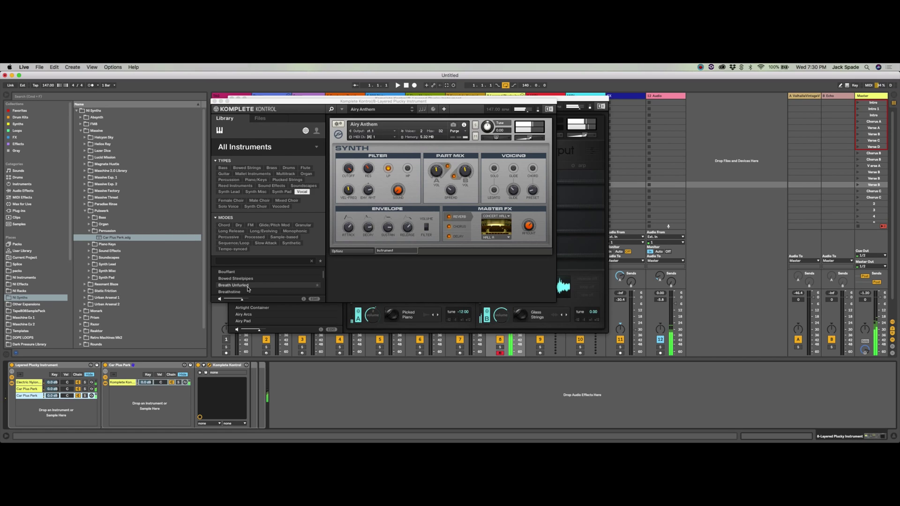
left_click(234, 285)
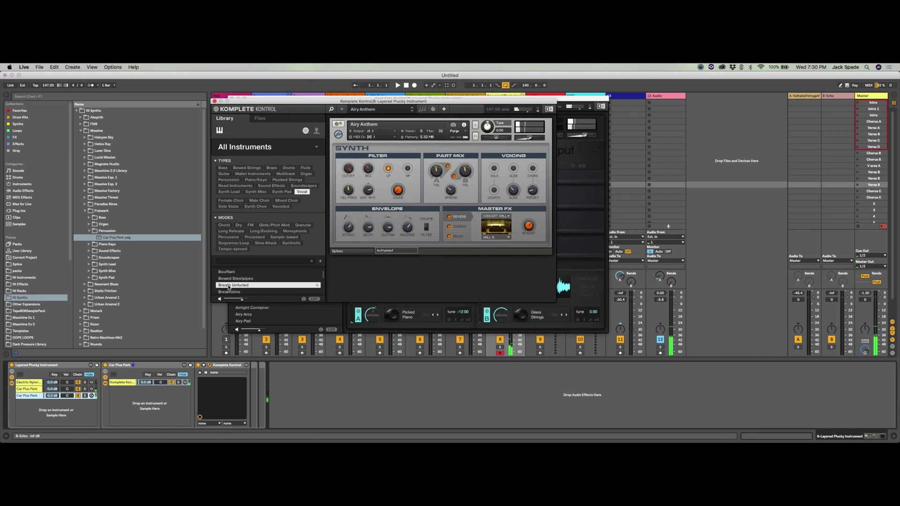
left_click(228, 298)
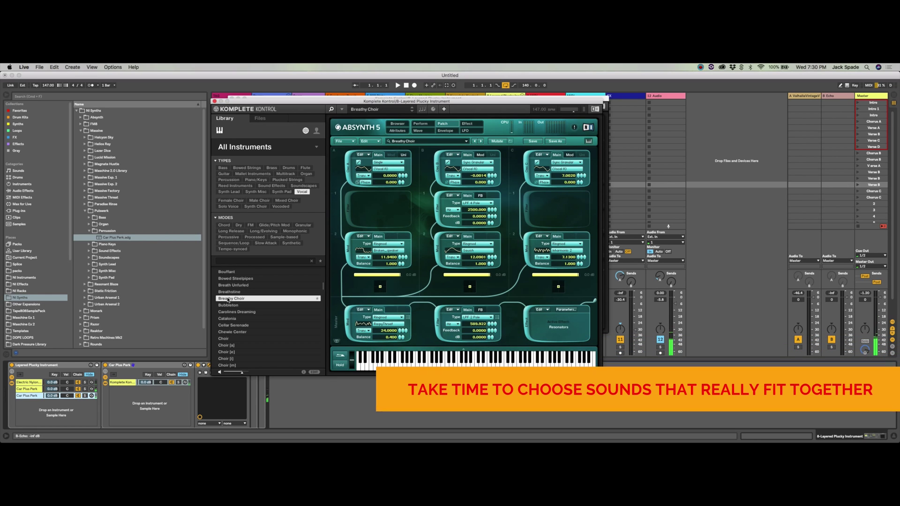
left_click(223, 320)
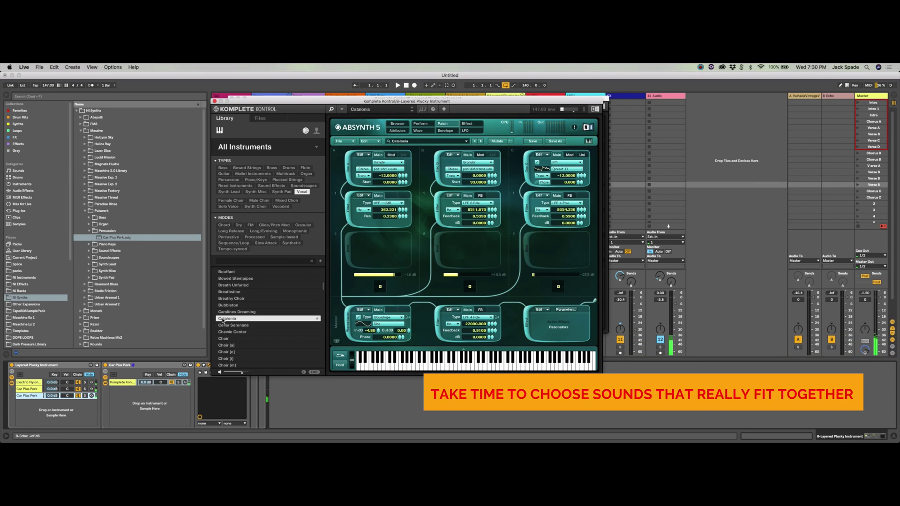
Audition the And Now vocal preset in the duplicated chain's Komplete Kontrol and load Angels Singing.
scroll(230, 322, "up", 10)
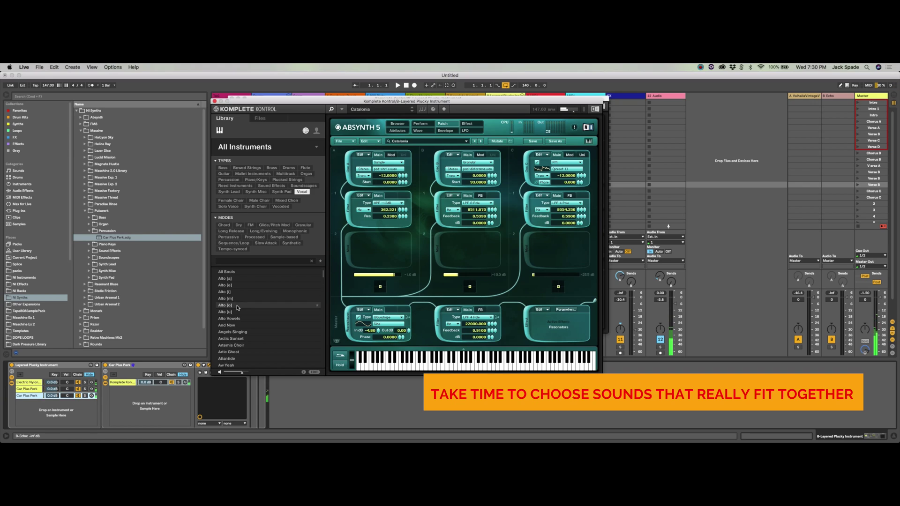
left_click(232, 326)
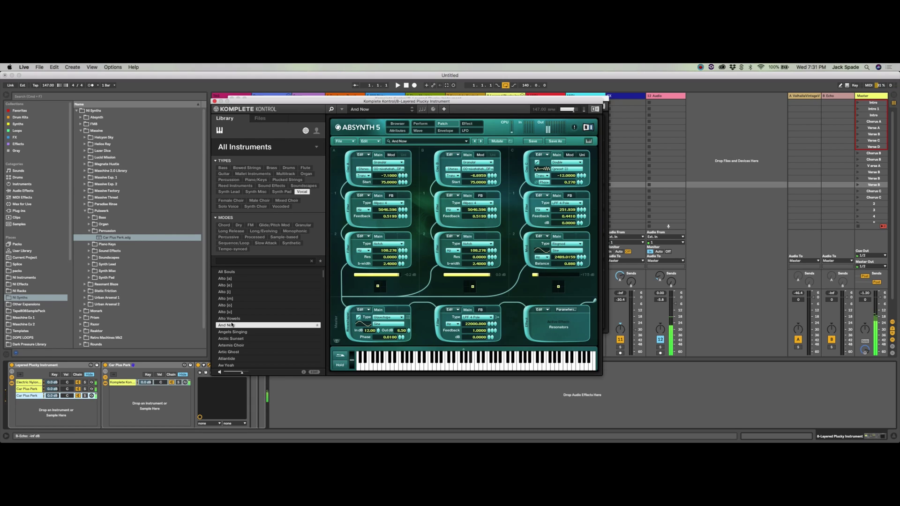
left_click(231, 332)
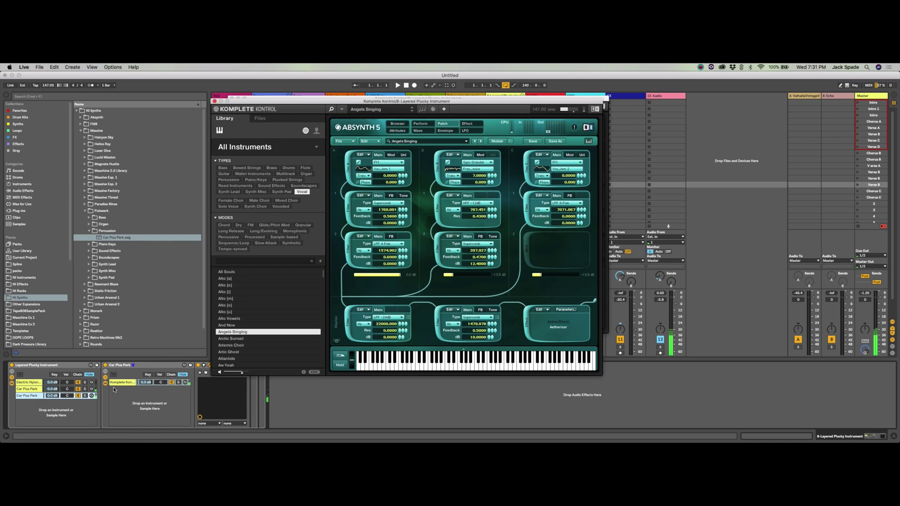
Rename the duplicated Car Plus Perk chain, third in the Layered Plucky Instrument rack, as Vocal.
left_click(31, 397)
key("super+r")
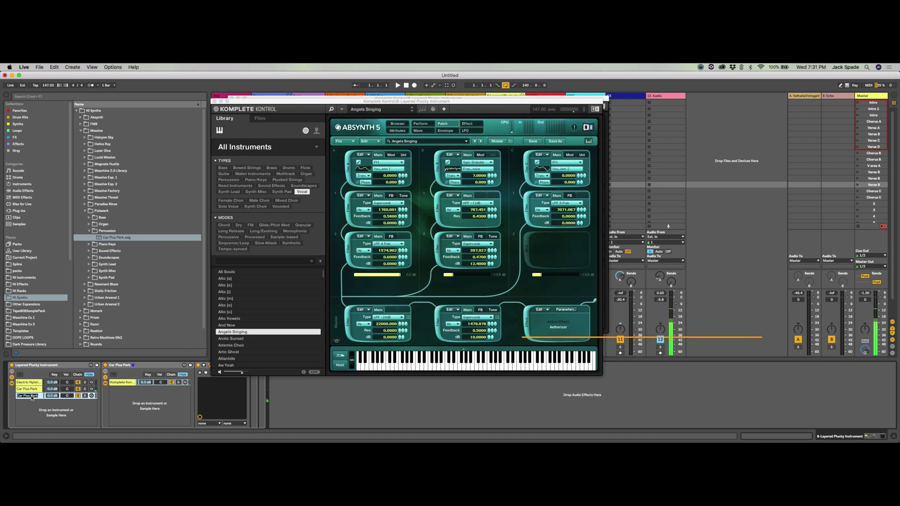
type("Vocal")
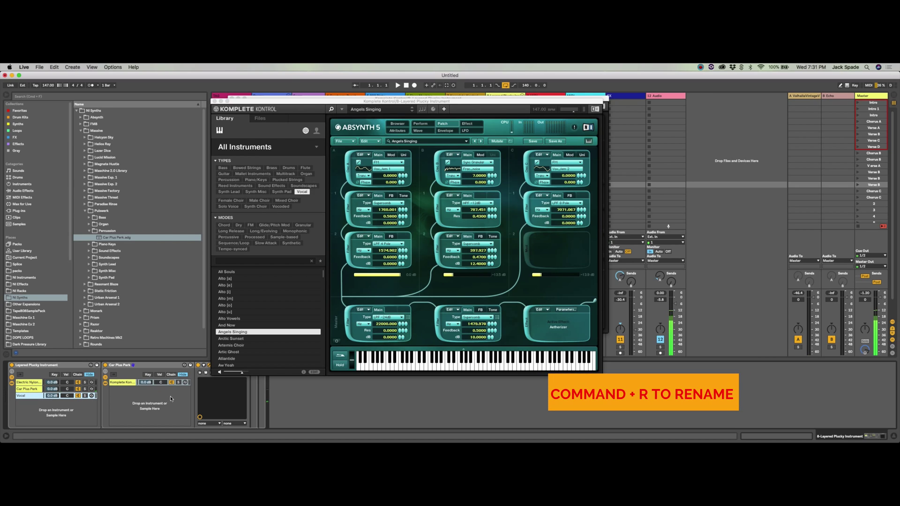
Move the Komplete Kontrol window out of the way and add the LFO device after the Layered Plucky Instrument rack.
left_click_drag(233, 101, 469, 116)
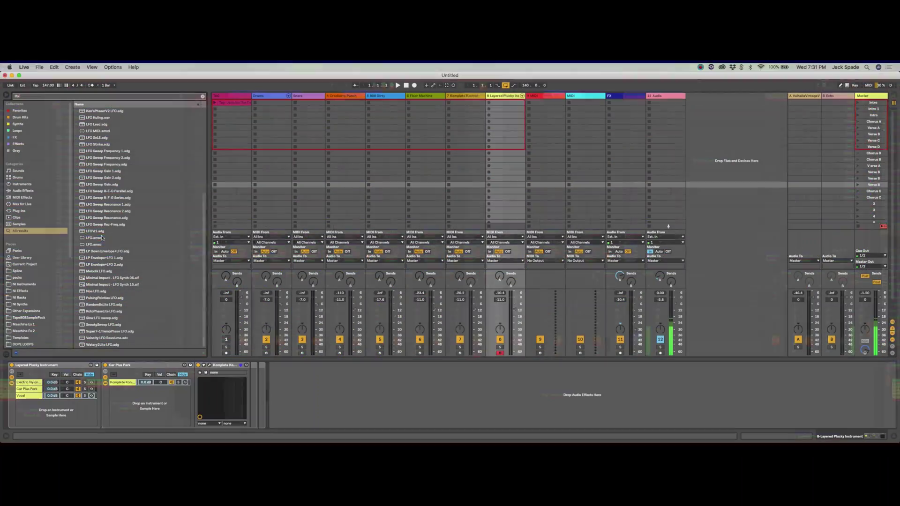
left_click_drag(102, 238, 274, 393)
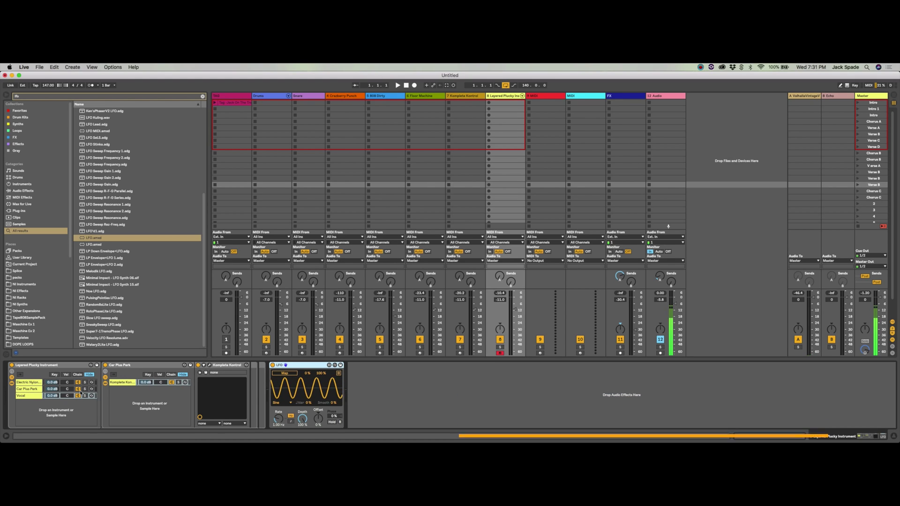
left_click(284, 374)
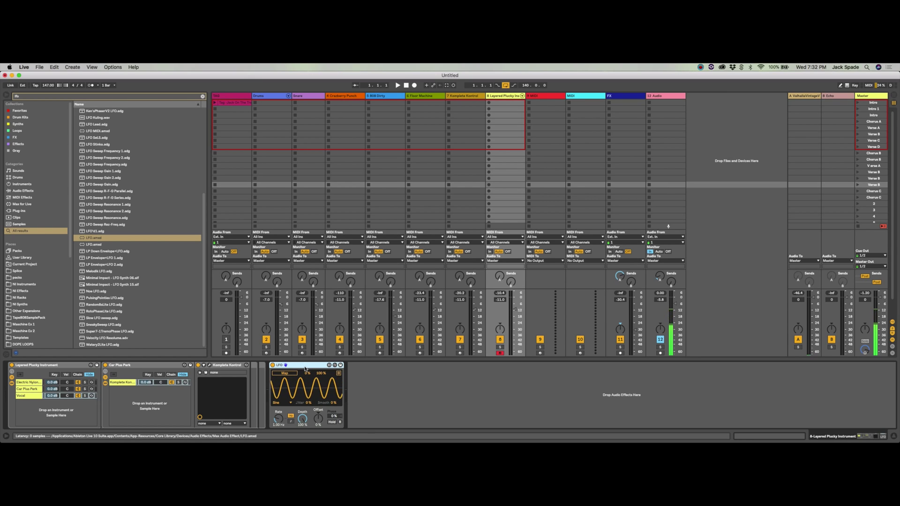
left_click(32, 389)
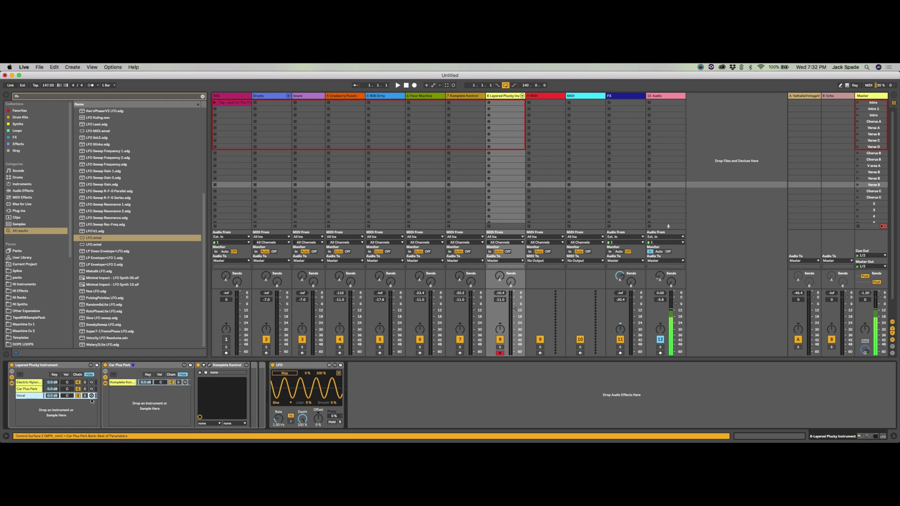
Move the LFO inside the Vocal chain directly after Komplete Kontrol and check that the other chains do not contain it.
left_click(281, 372)
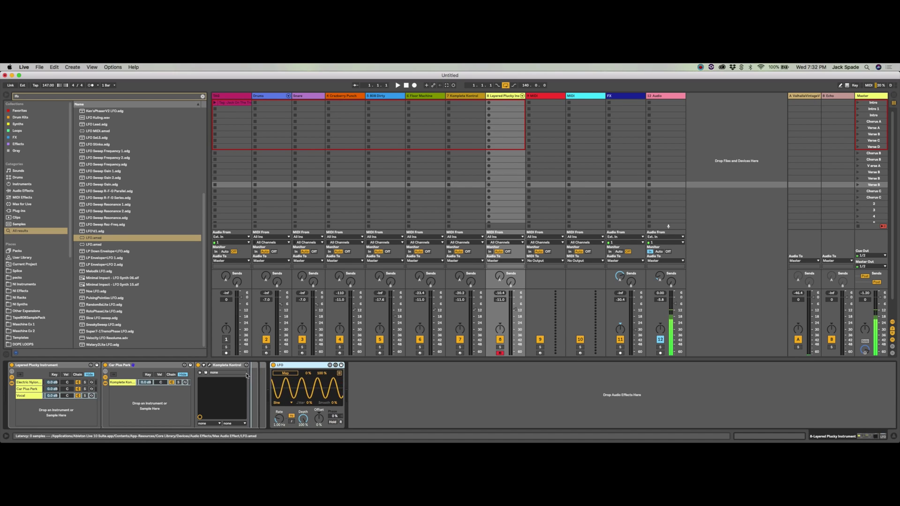
left_click_drag(246, 376, 247, 376)
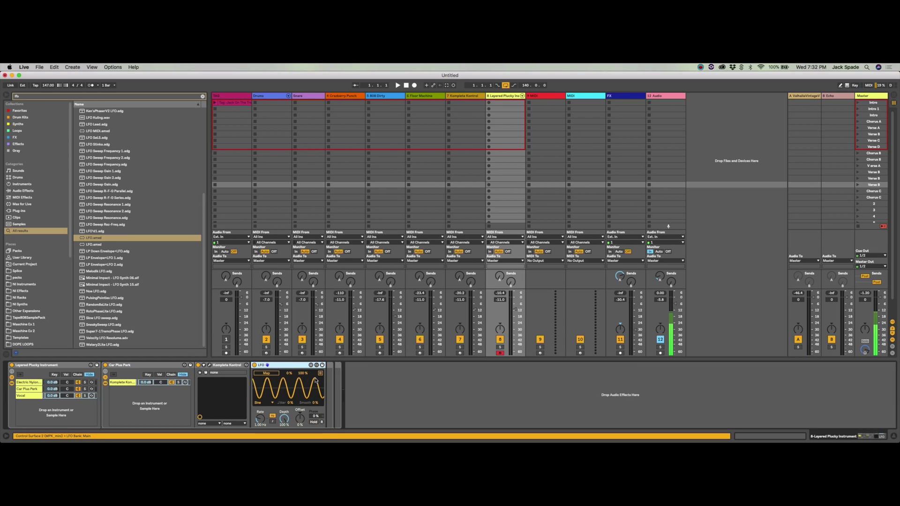
left_click(29, 389)
left_click(30, 383)
left_click(31, 390)
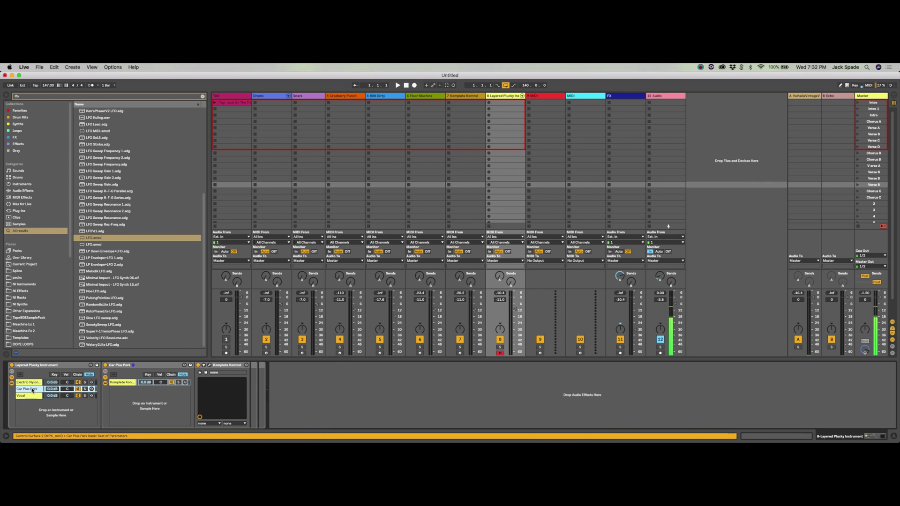
left_click(31, 396)
left_click(297, 366)
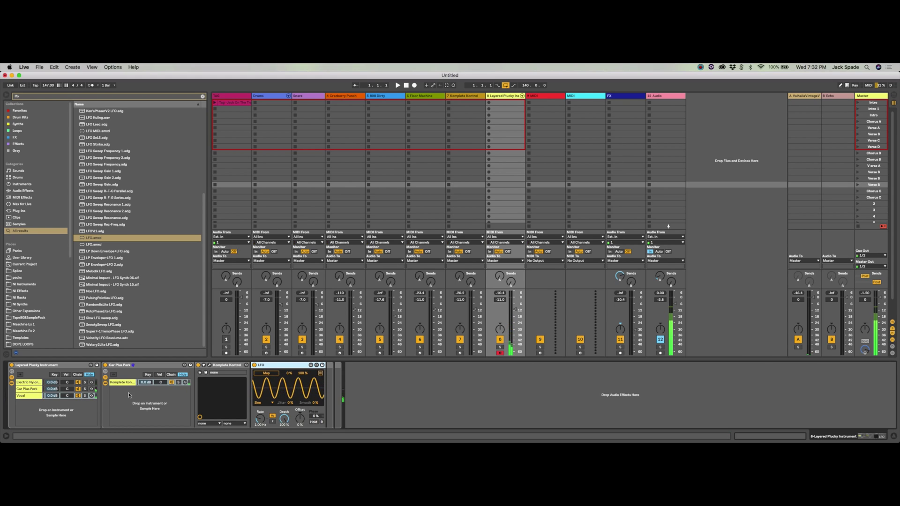
Solo the Vocal chain and set its LFO to the Down waveform with a tempo-synced 1/16 rate, adjusting jitter and offset.
left_click(85, 396)
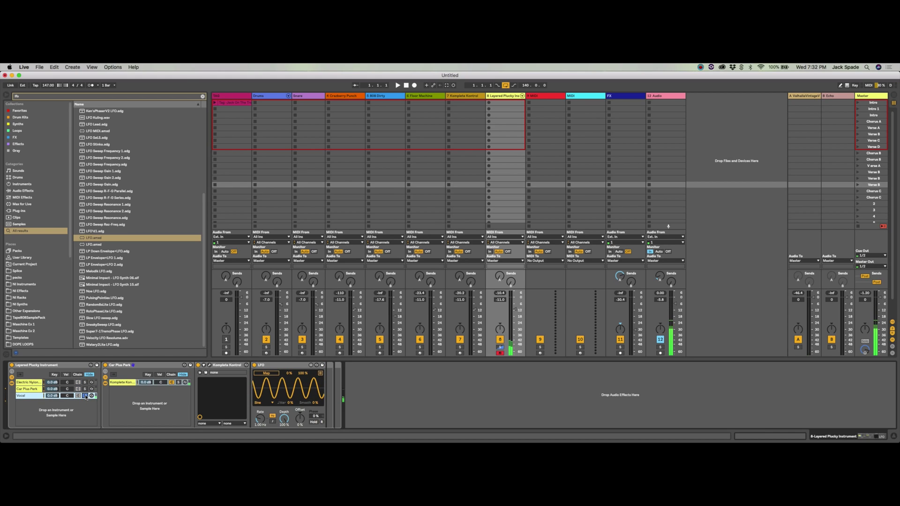
left_click_drag(260, 420, 276, 424)
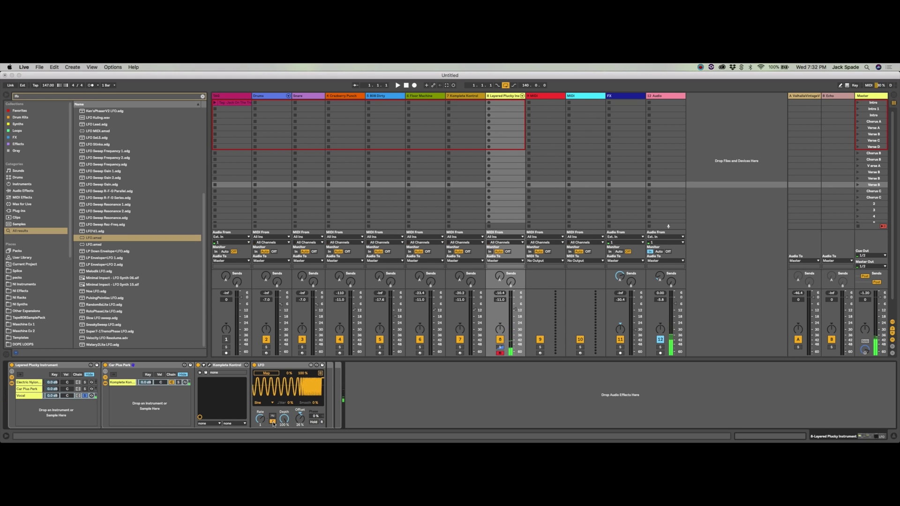
left_click_drag(265, 424, 265, 427)
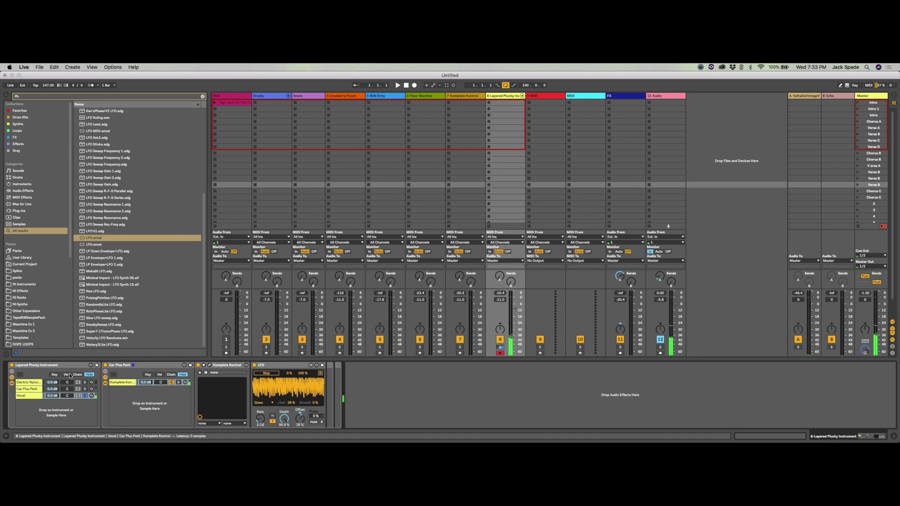
Find the Saturator effect and add it after the LFO in the Vocal chain.
left_click(34, 389)
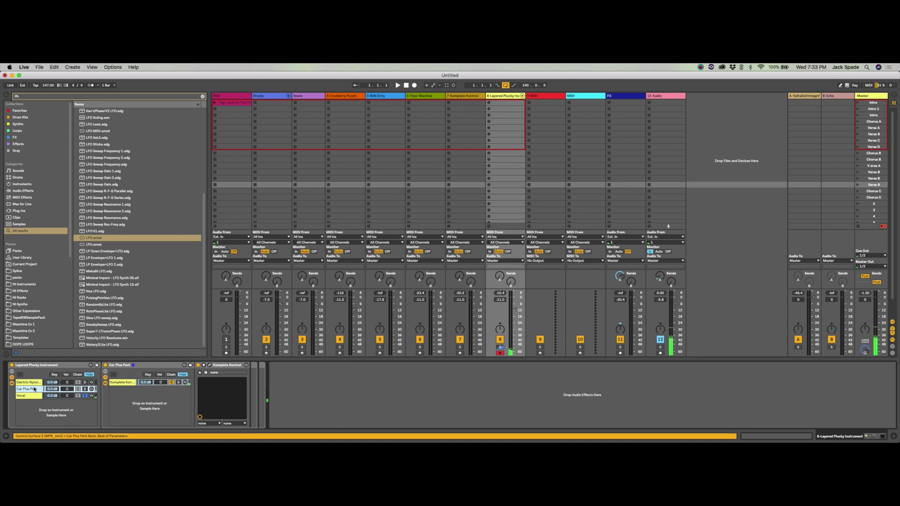
left_click(82, 397)
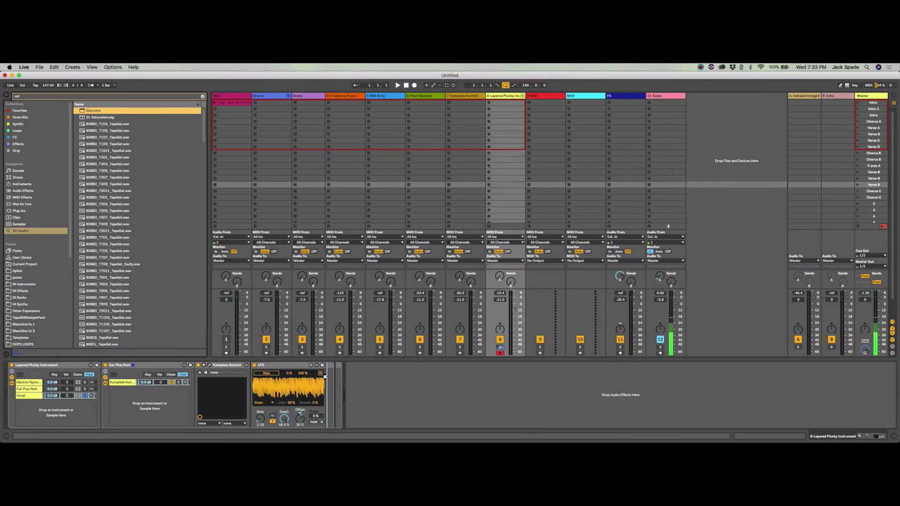
key("Return")
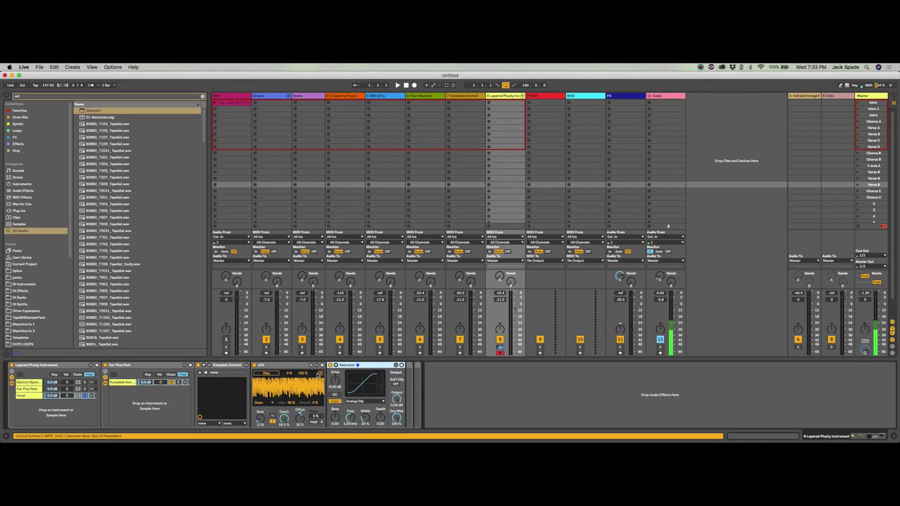
Set the Saturator's curve to Soft Sine and raise its drive.
left_click(365, 402)
left_click(349, 412)
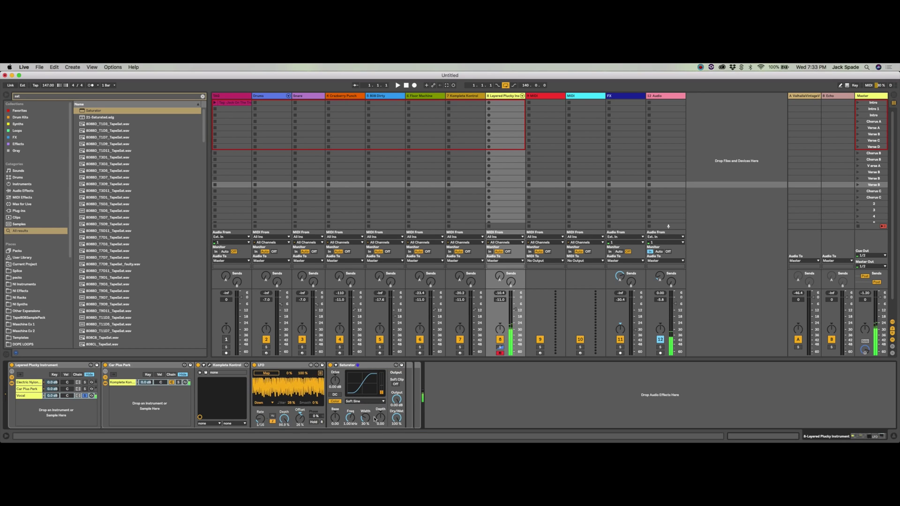
left_click_drag(335, 384, 335, 371)
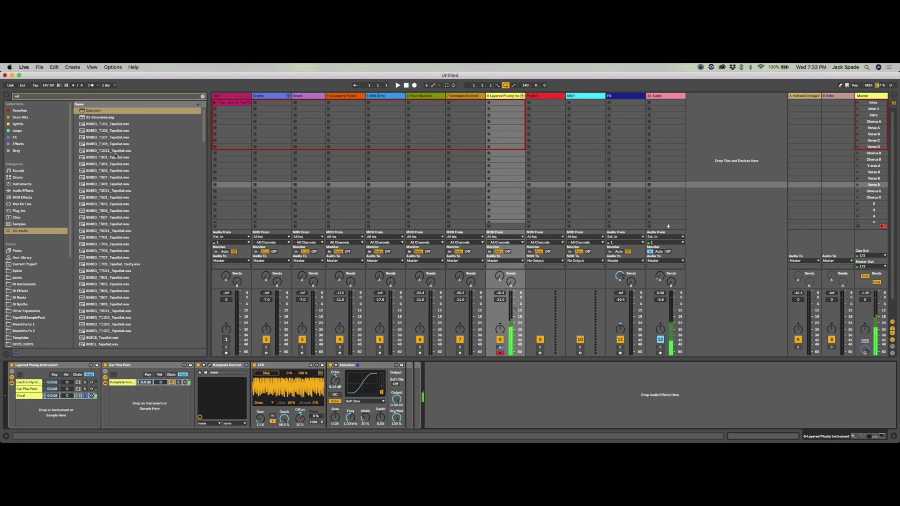
Search the browser for guitar rig and add Guitar Rig 5 after the Saturator in the Vocal chain.
left_click(203, 96)
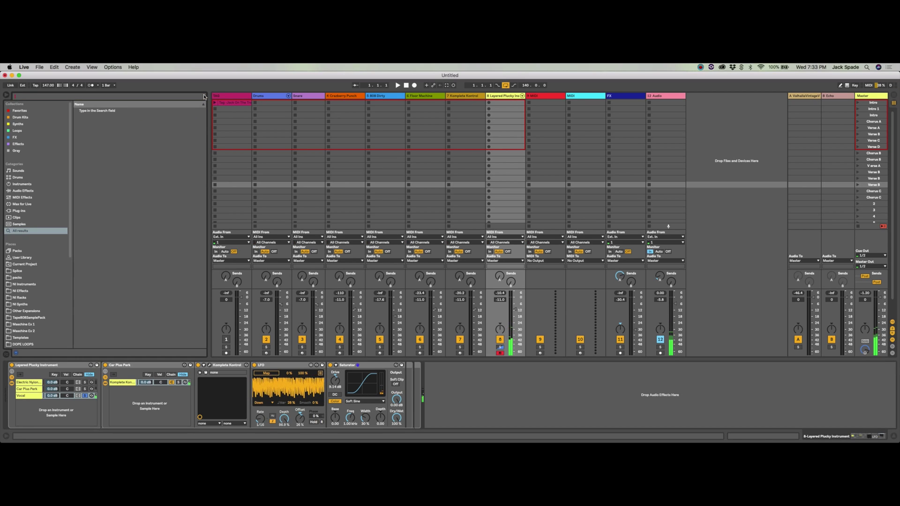
key("super+f")
type("g")
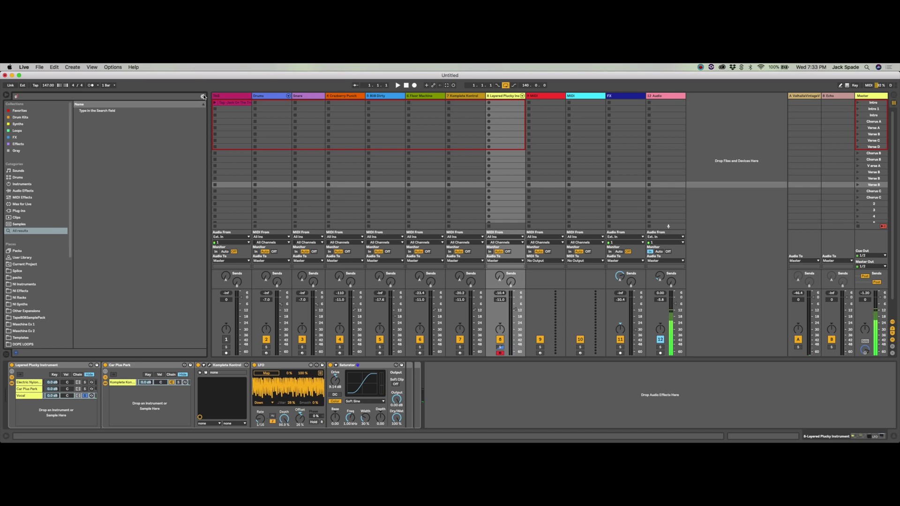
type("uitar")
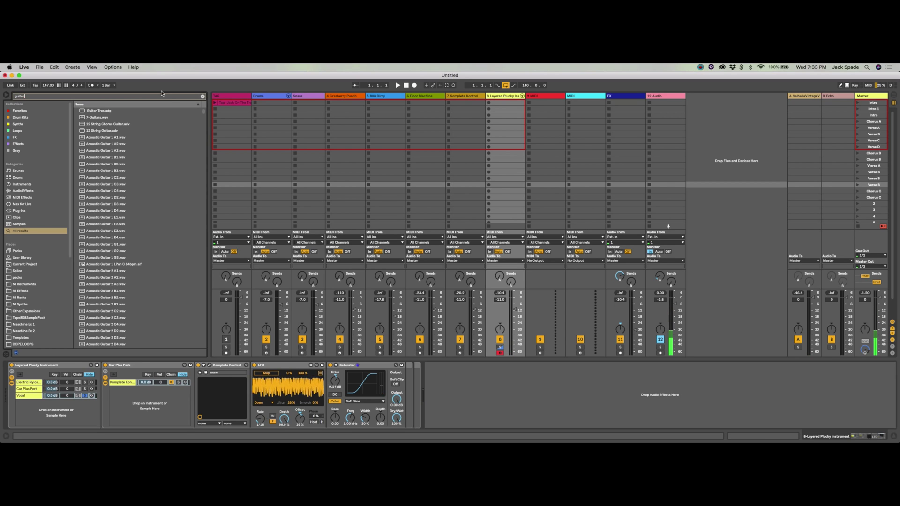
type(" rig")
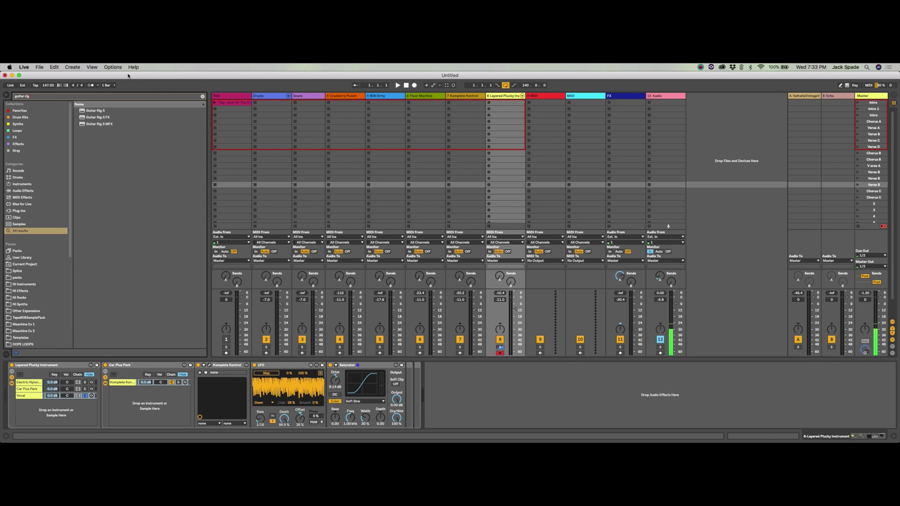
left_click(105, 113)
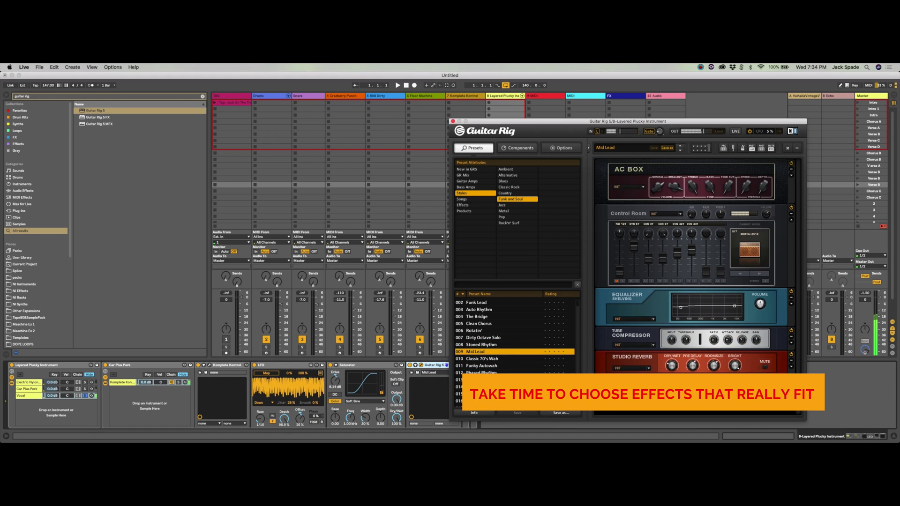
Audition Guitar Rig's Phased Rhythm, Funky Autowah and Classic 70's Wah presets, load Mid Lead and close the plug-in window.
left_click(491, 373)
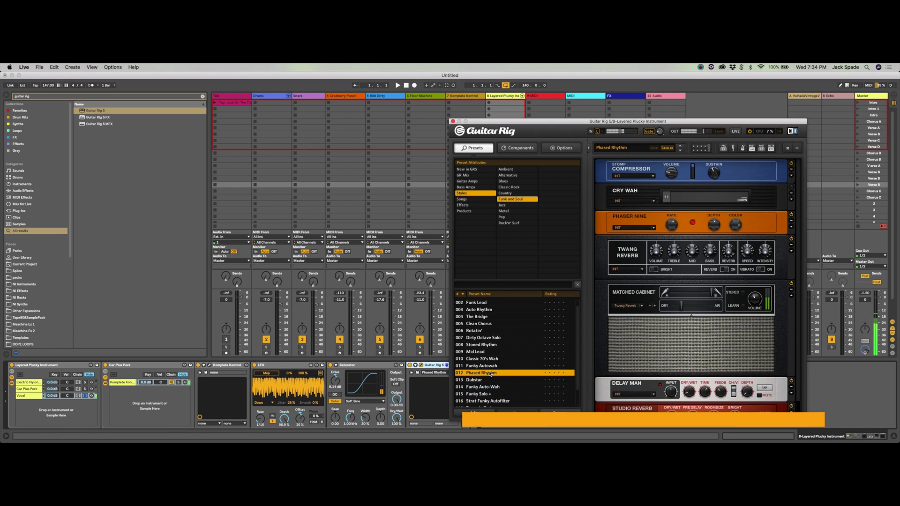
left_click(490, 367)
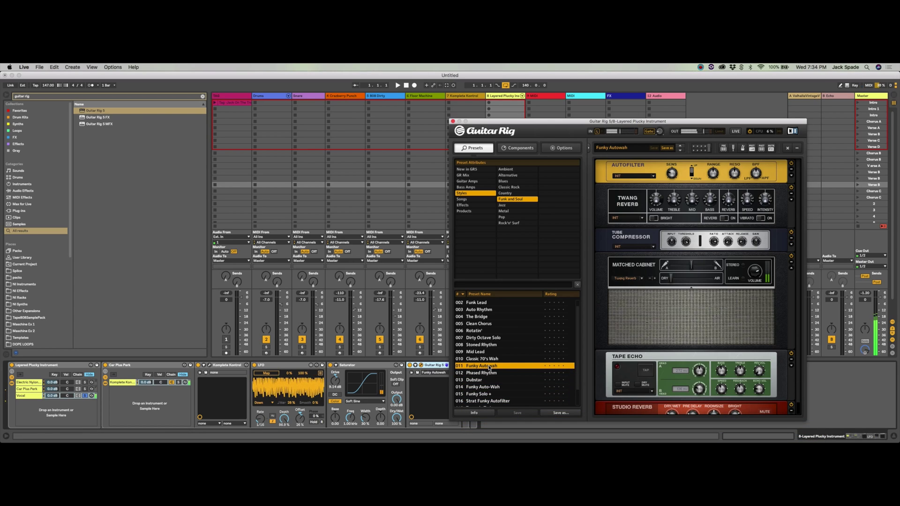
left_click(492, 360)
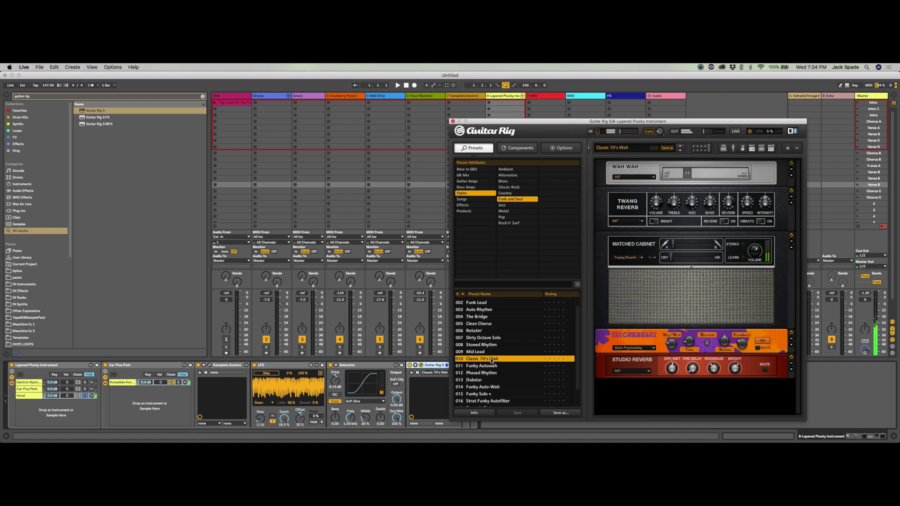
left_click(491, 352)
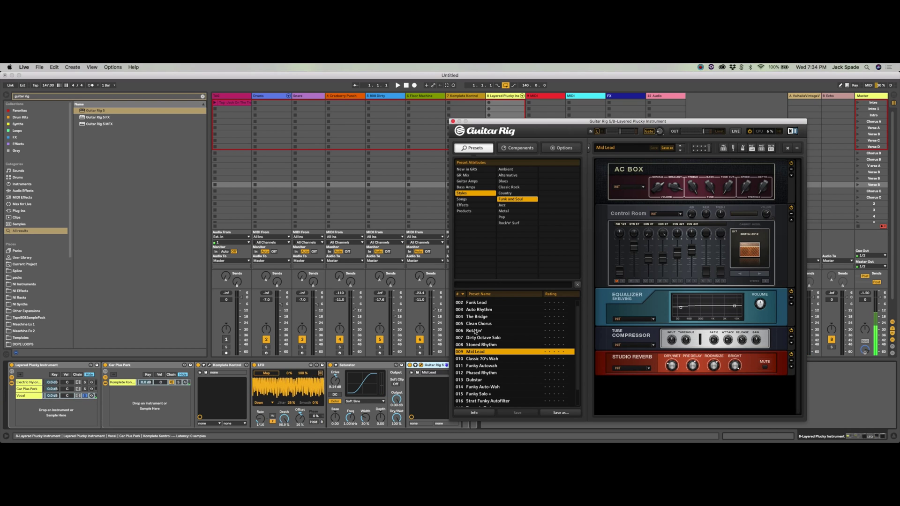
left_click(453, 121)
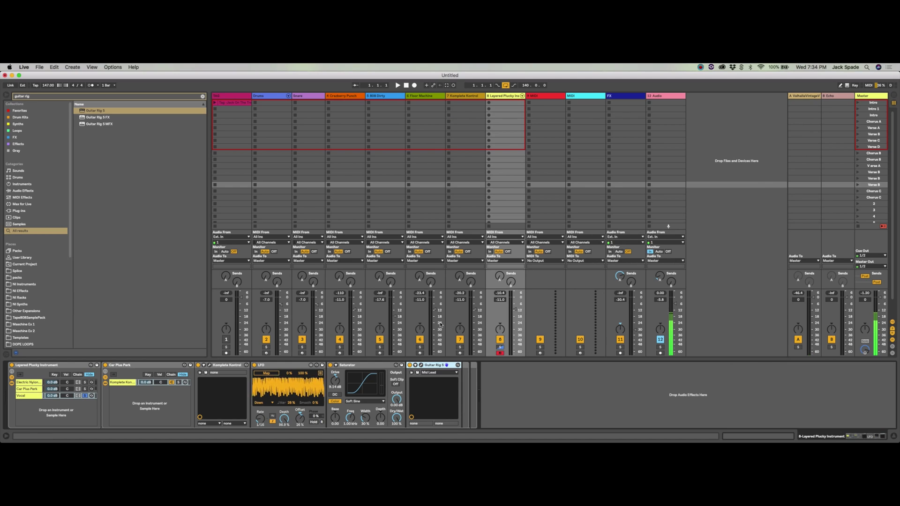
Add an Auto Filter after Guitar Rig 5 in the Vocal chain and lower its low-pass cutoff to about 4.7 kHz.
key("super+f")
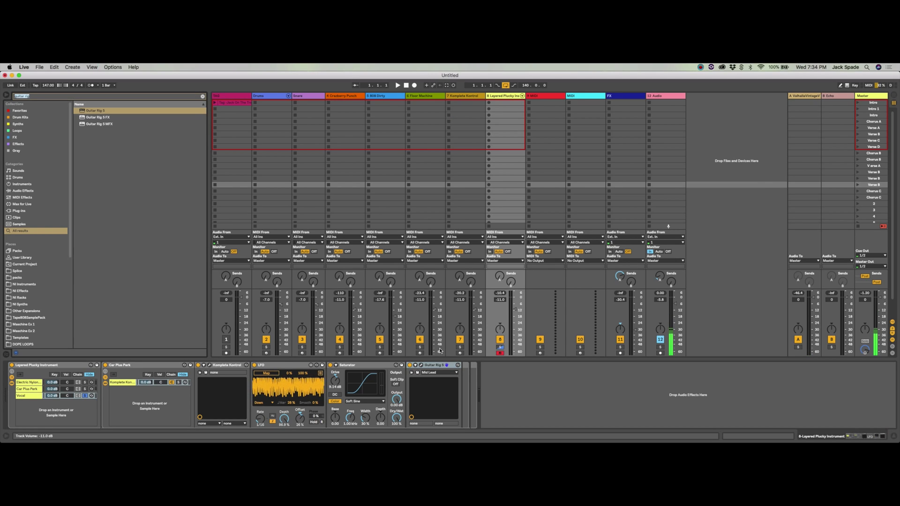
type("auto")
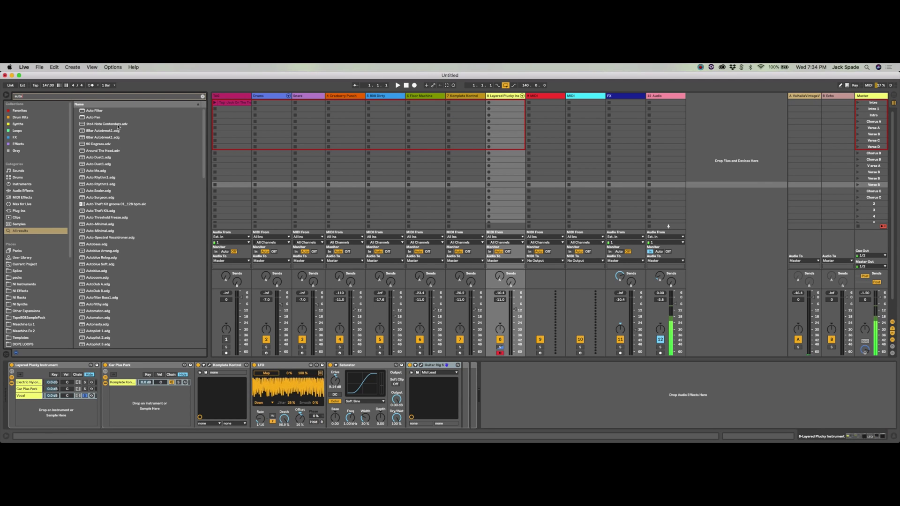
key("Down")
key("Return")
left_click_drag(549, 366, 459, 374)
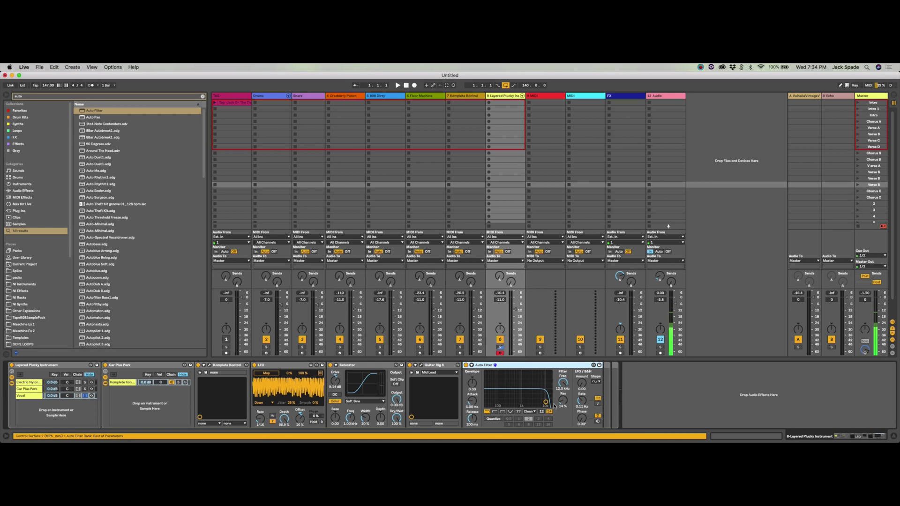
left_click_drag(546, 404, 536, 407)
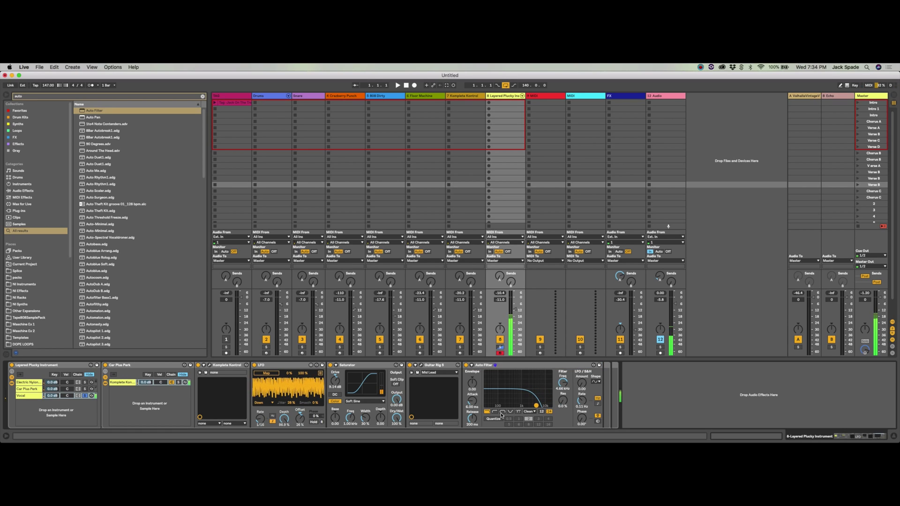
Fine-tune the Auto Filter's low-pass cutoff, raise its LFO amount and sync the LFO rate to the tempo.
left_click_drag(537, 406, 542, 406)
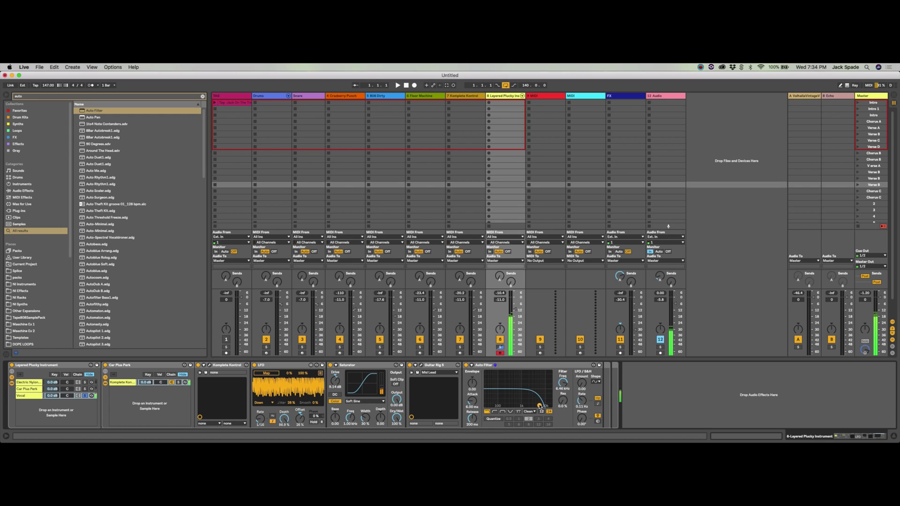
left_click_drag(540, 406, 538, 405)
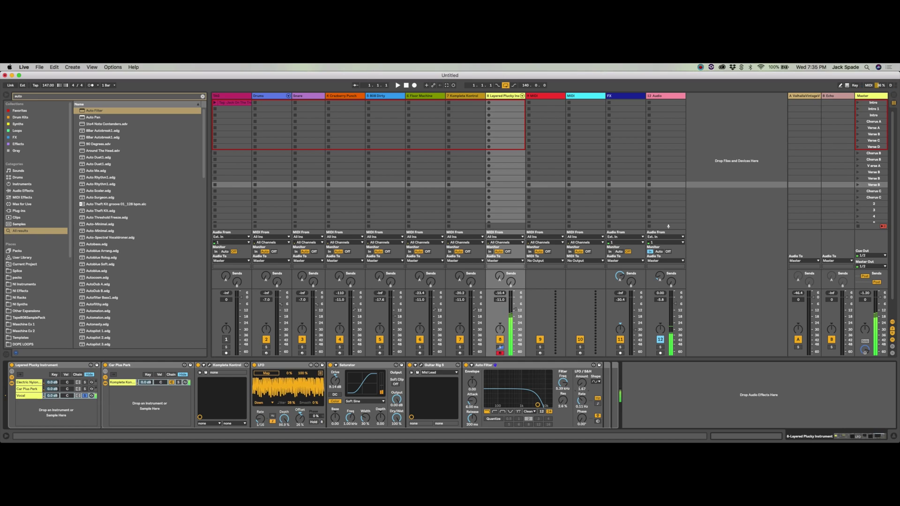
left_click(597, 404)
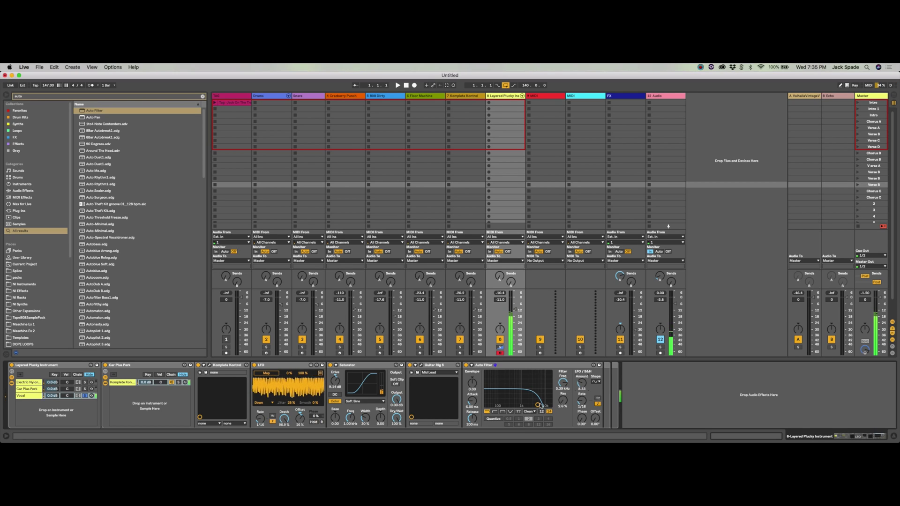
mouse_move(541, 405)
left_mouse_down()
mouse_move(530, 405)
mouse_move(537, 405)
left_mouse_up()
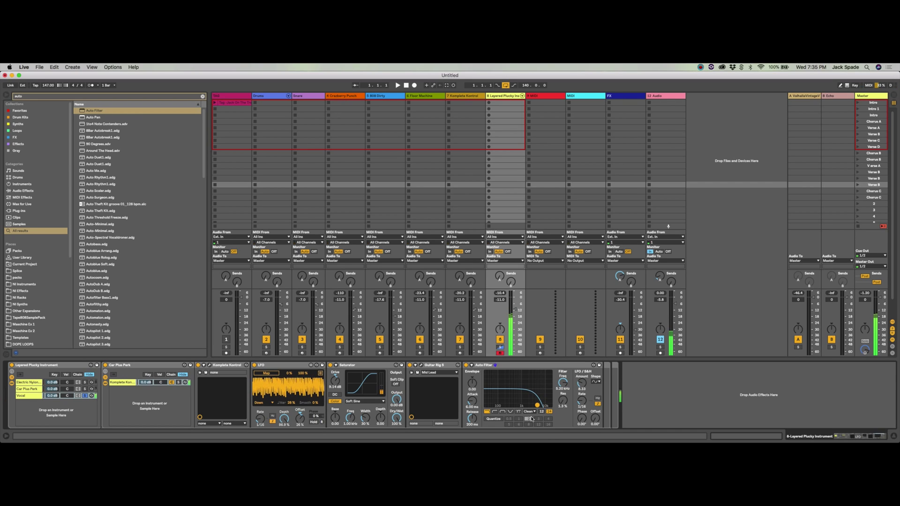
Audition the SMP and OSR filter circuits in the Auto Filter, raise the drive and settle on MS2.
left_click(535, 411)
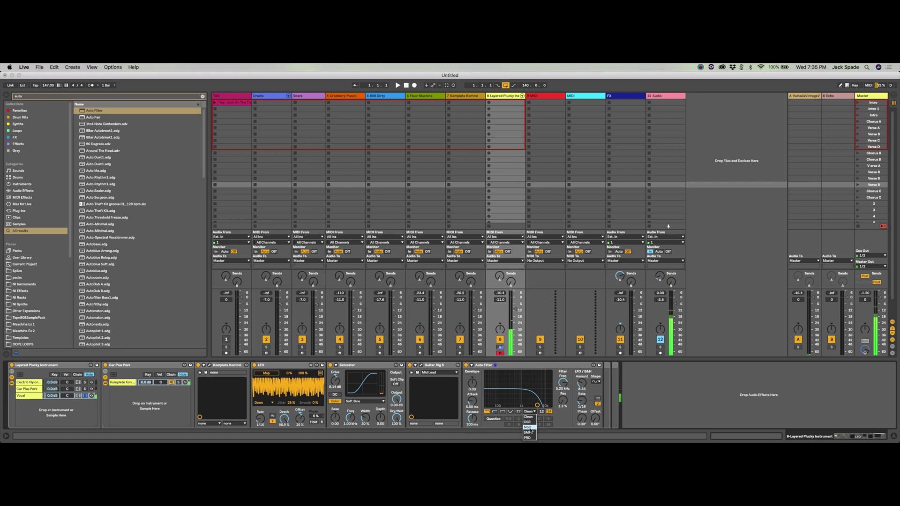
left_click(529, 432)
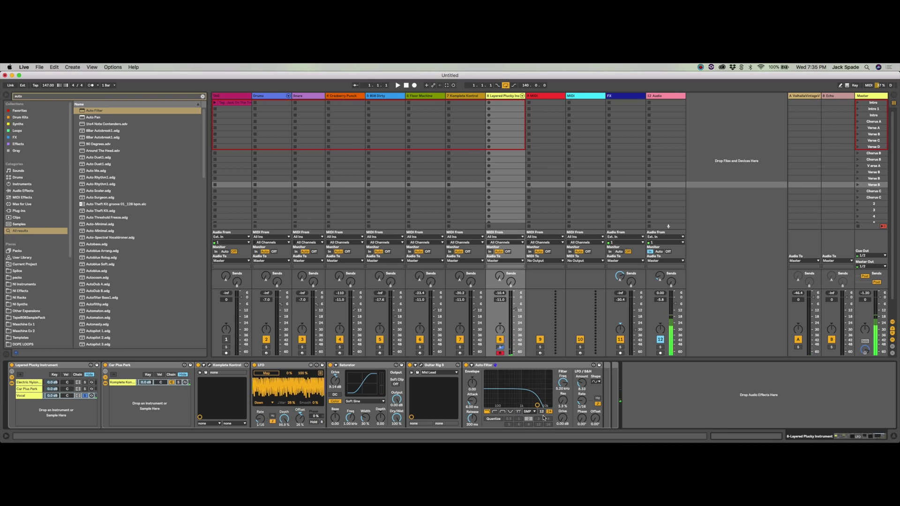
left_click_drag(563, 417, 562, 410)
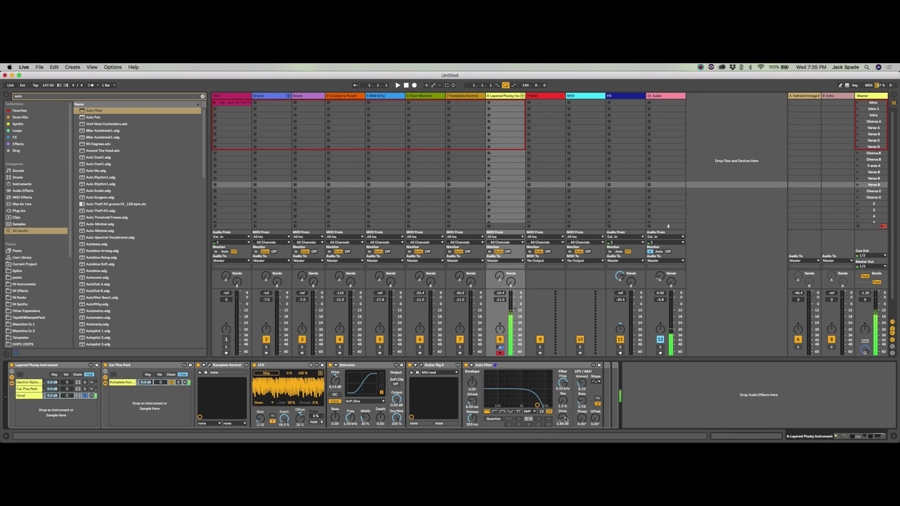
left_click(535, 412)
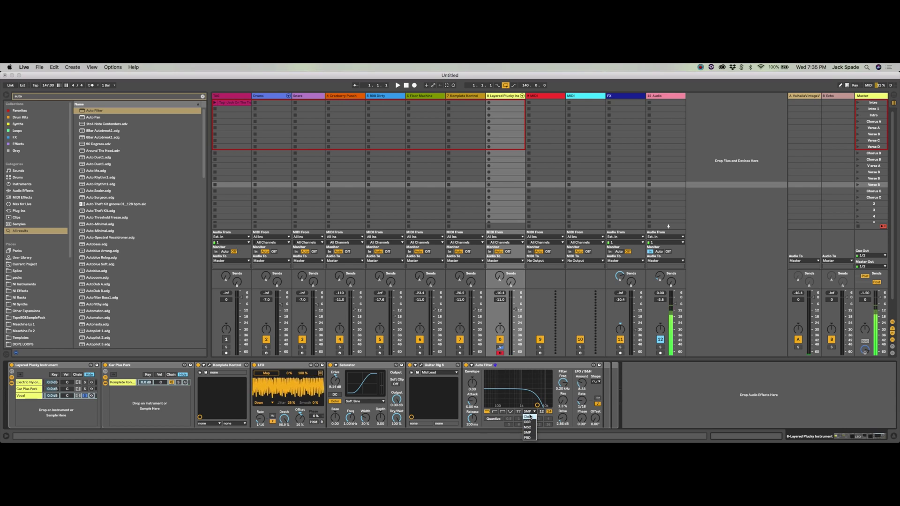
left_click(528, 422)
left_click(530, 412)
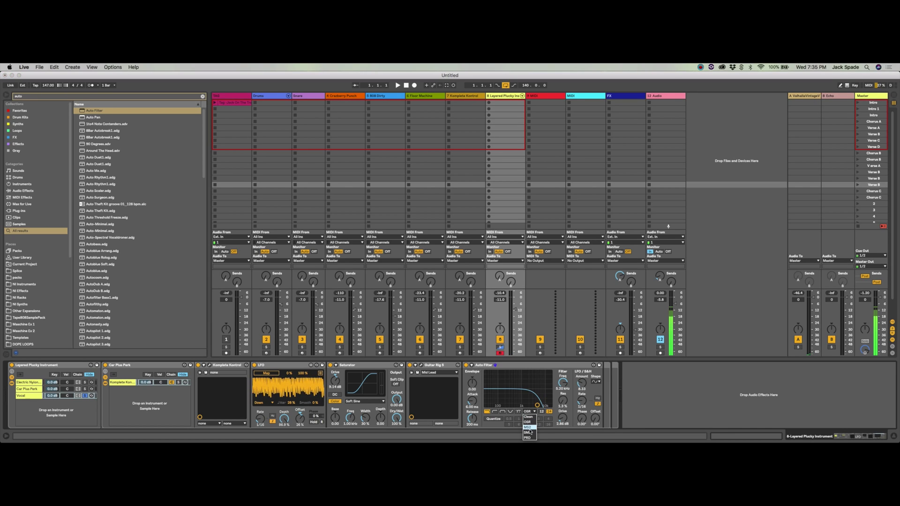
left_click(528, 427)
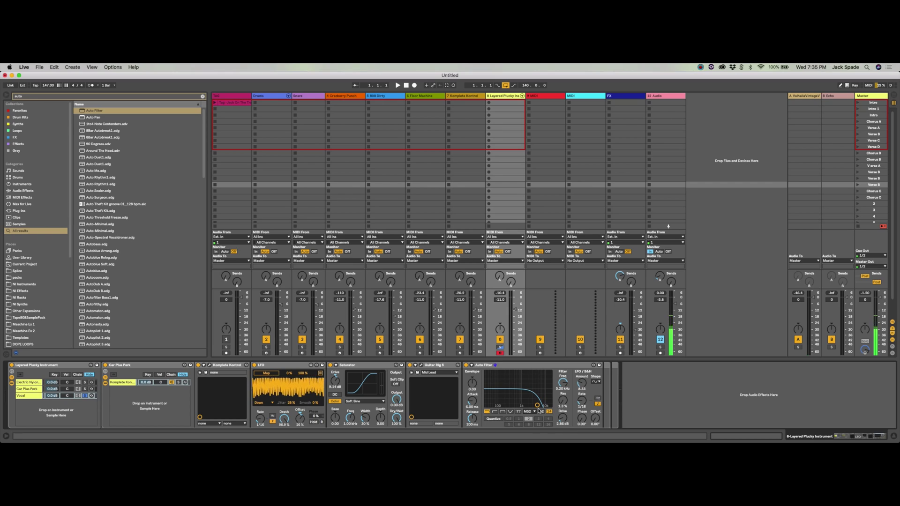
Lower the Auto Filter's cutoff to about 4 kHz and adjust its drive to about 4.7 dB.
left_click(551, 368)
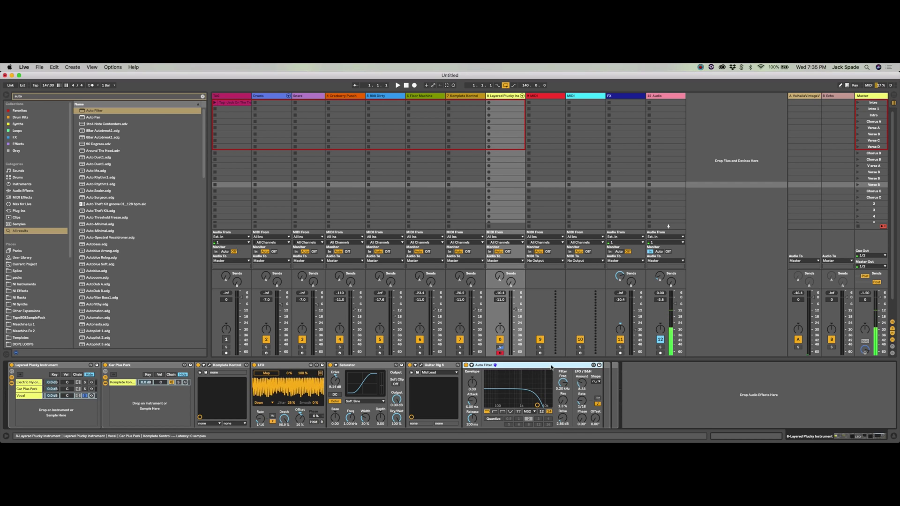
left_click(538, 405)
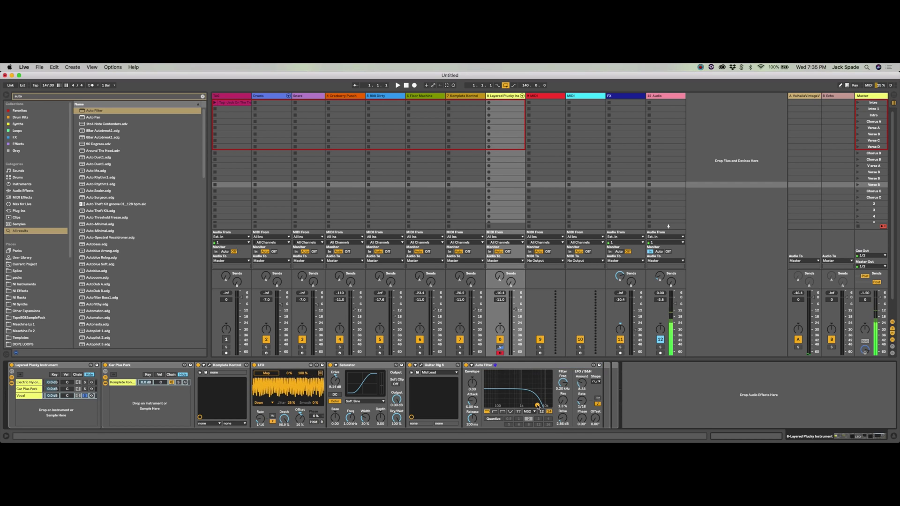
left_click_drag(538, 406, 564, 403)
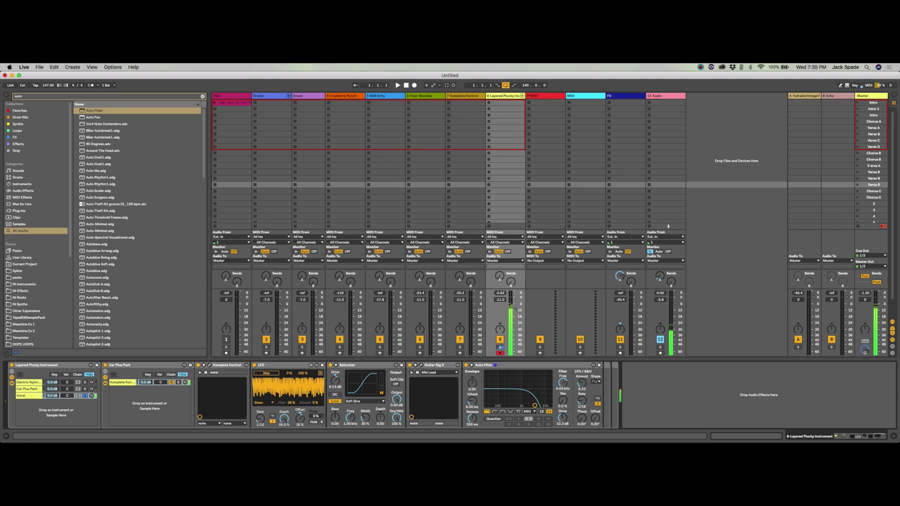
left_click_drag(563, 418, 563, 419)
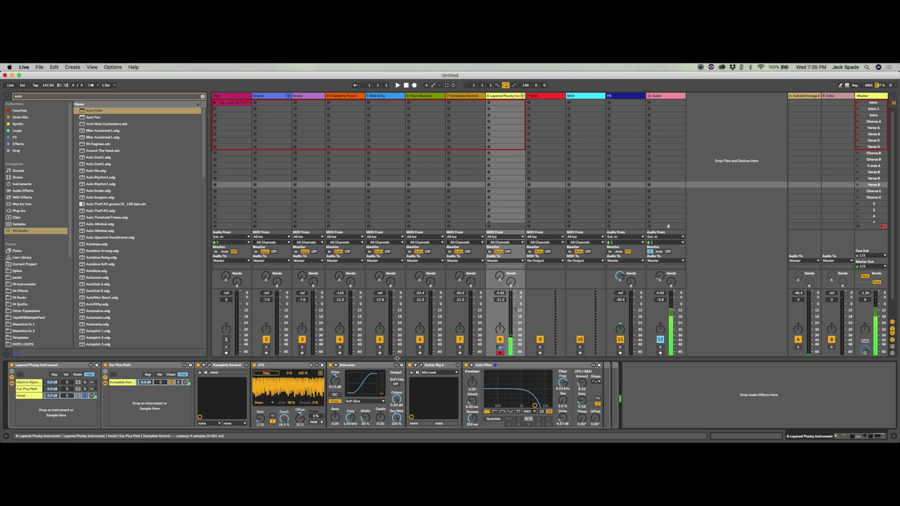
Unsolo the Vocal chain, lower its volume to about -17 dB and raise the Layered Plucky Instrument track's volume.
left_click(86, 396)
left_click_drag(52, 397, 52, 402)
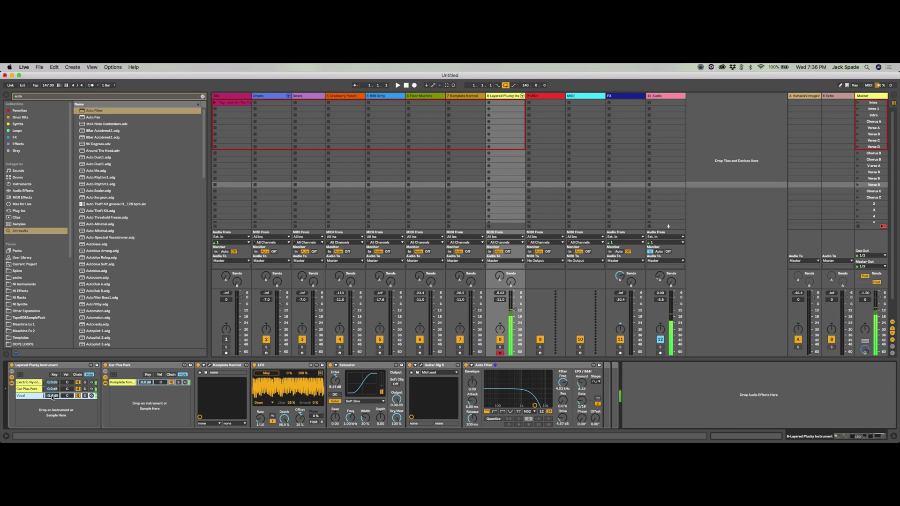
left_click_drag(52, 395, 52, 394)
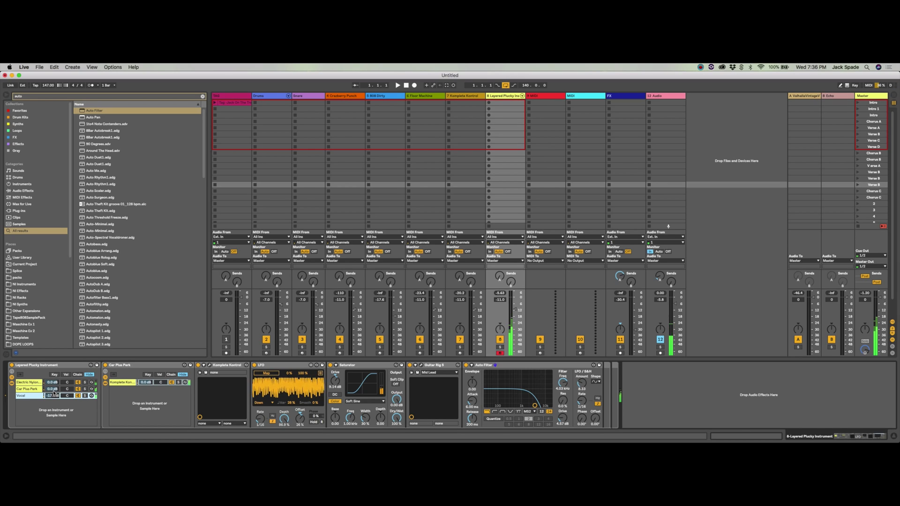
left_click_drag(514, 310, 515, 305)
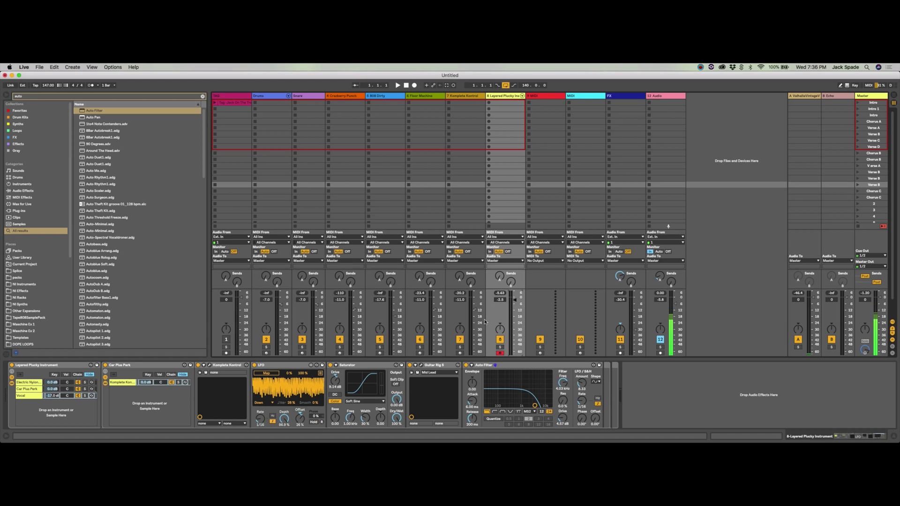
Search the browser for eq and add EQ Eight after Komplete Kontrol in the Car Plus Perk chain.
left_click(525, 365)
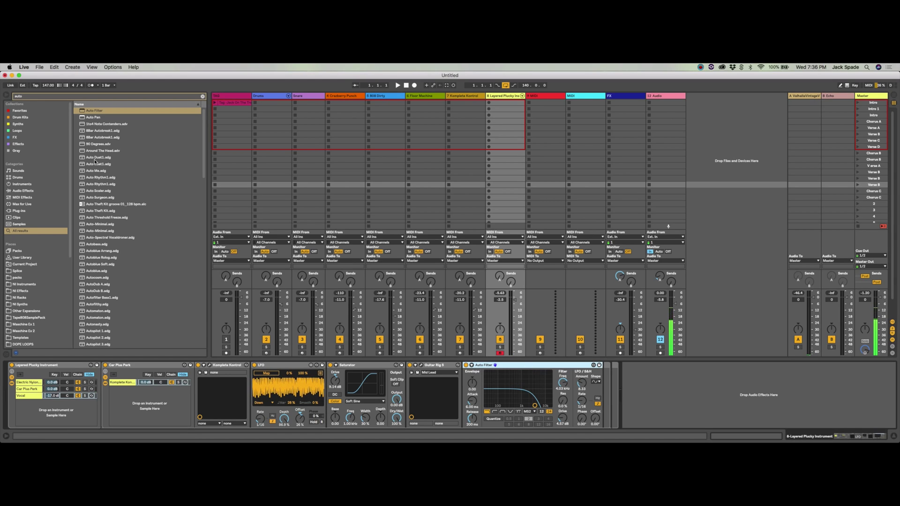
key("super+f")
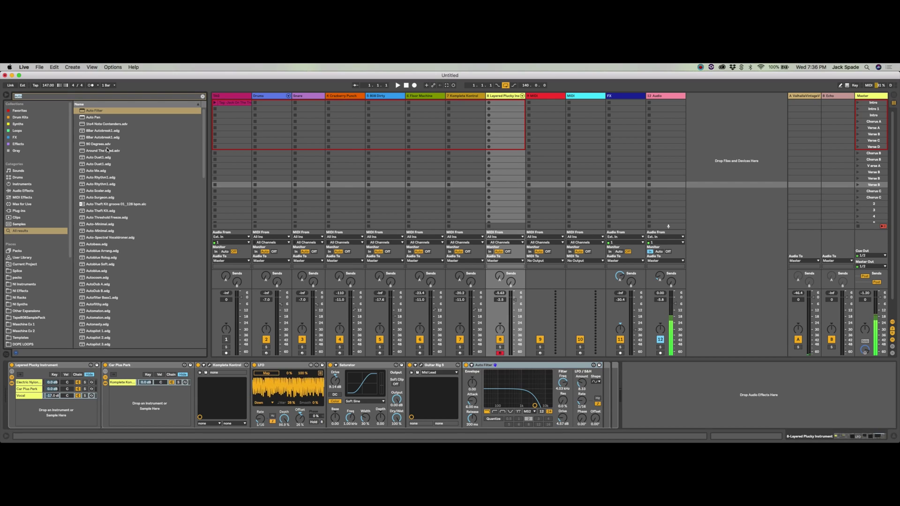
key("BackSpace")
type("eq")
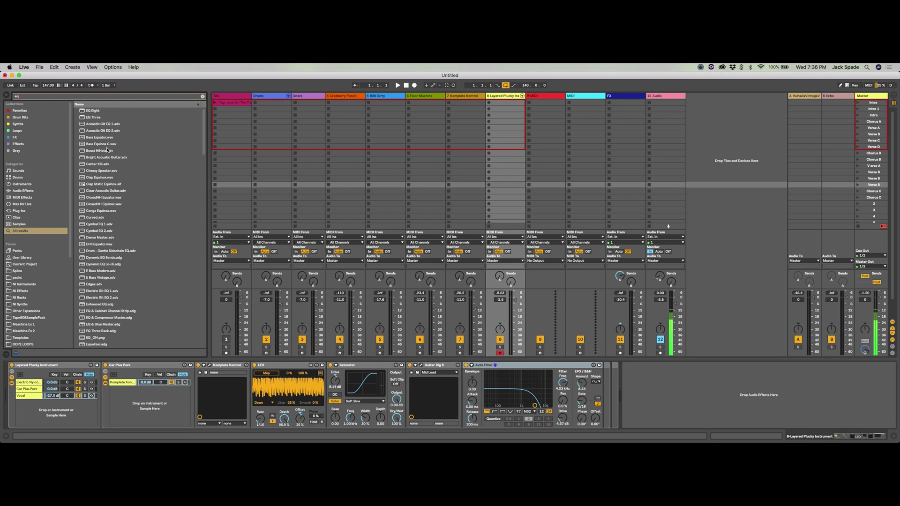
left_click(36, 390)
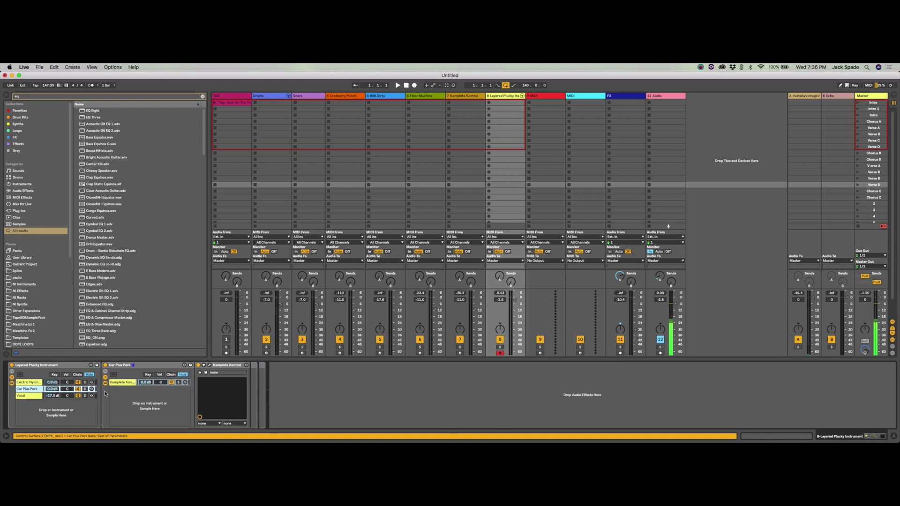
left_click_drag(92, 110, 265, 388)
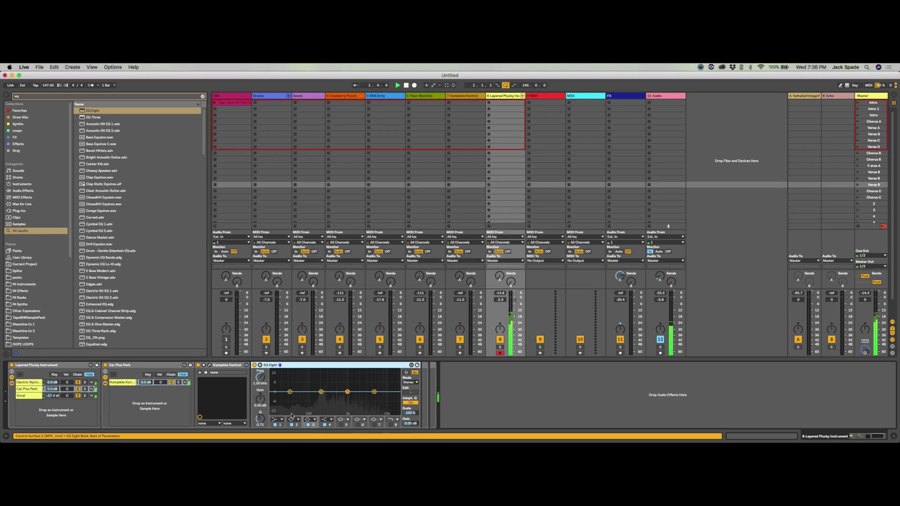
Set EQ Eight's first band to low cut with a higher cutoff and boost the second band by about 4 dB.
left_click(276, 420)
left_click(276, 387)
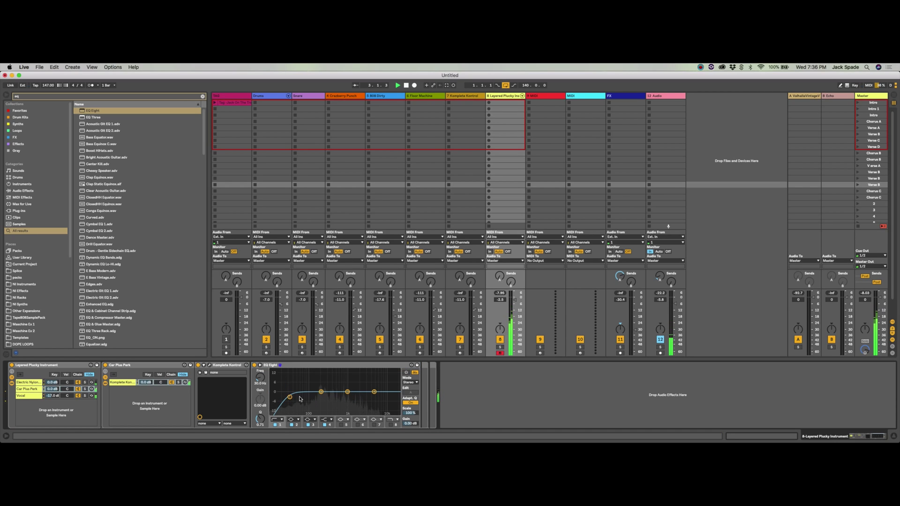
left_click_drag(293, 397, 331, 386)
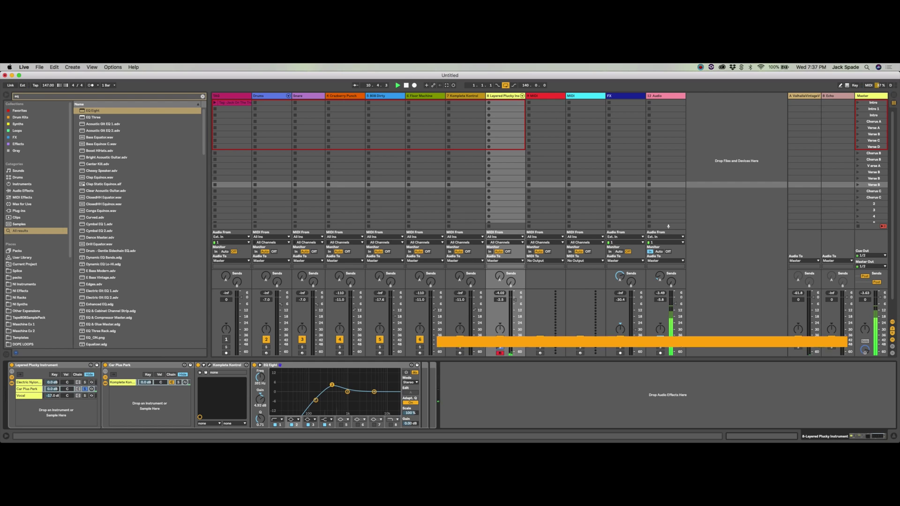
Lower EQ Eight's fourth band, cut the third band by about 6.4 dB at 1 kHz and raise its Q to about 1.8.
left_click_drag(374, 393, 347, 397)
left_click(331, 388)
left_click_drag(332, 387, 347, 400)
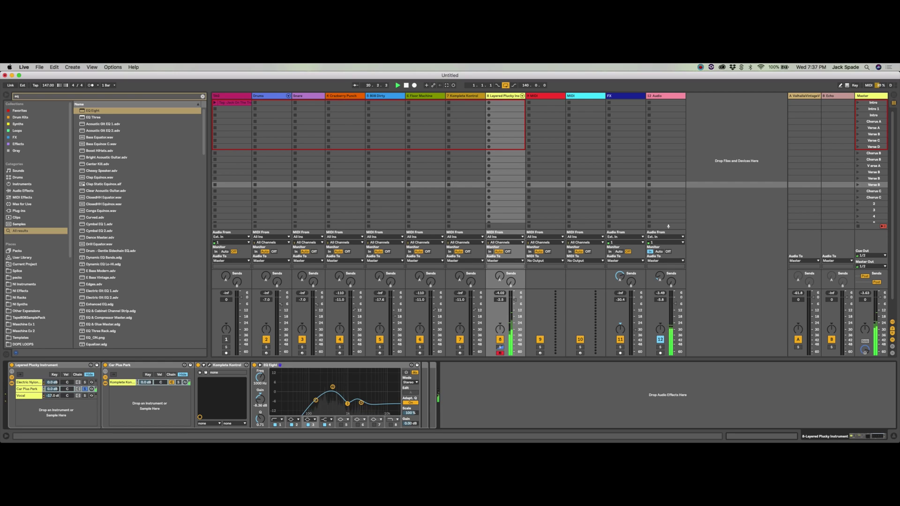
left_click_drag(260, 419, 261, 409)
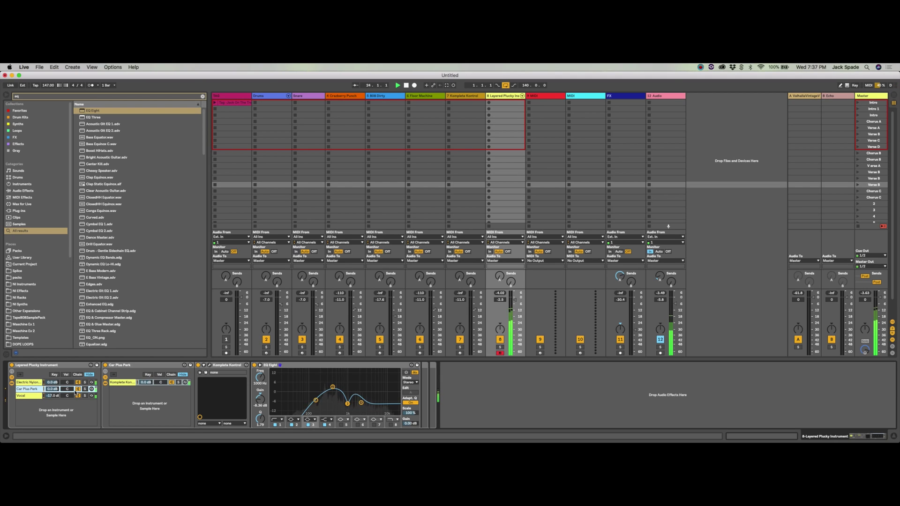
Lower the volumes of the Car Plus Perk and Vocal chains in the rack.
mouse_move(53, 389)
left_mouse_down()
mouse_move(53, 404)
mouse_move(54, 396)
left_mouse_up()
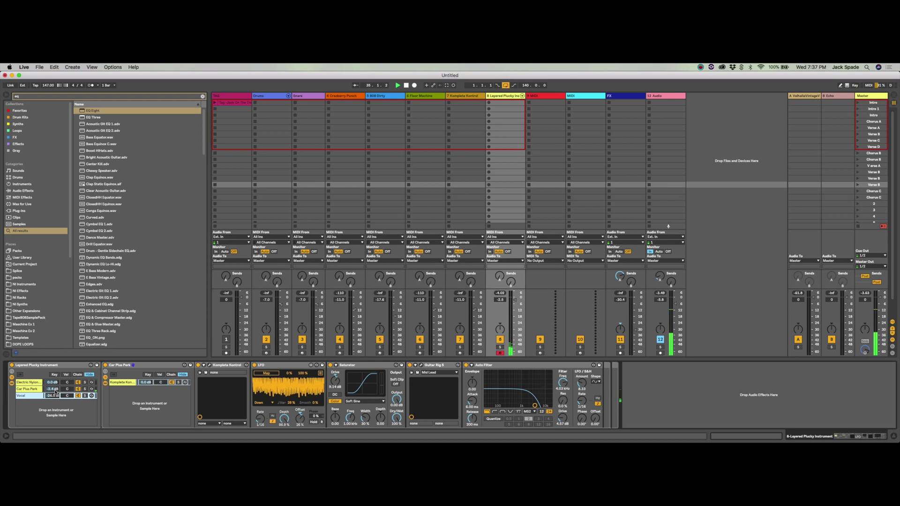
Switch to the clip view, turn on the metronome and record a MIDI clip on the Layered Plucky Instrument track.
key("shift+Tab")
key("o")
key("space")
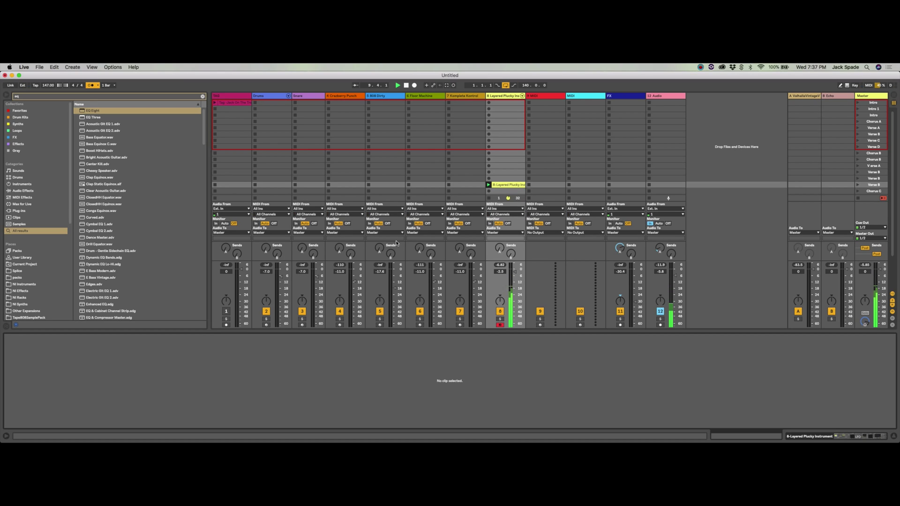
Move the recorded clip to the track's first scene slot and enlarge the note editor.
left_click_drag(507, 190, 508, 103)
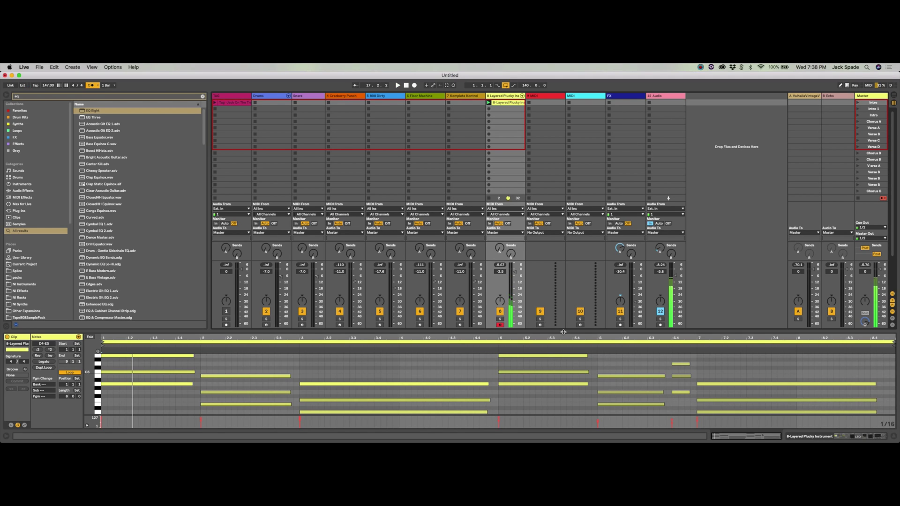
left_click_drag(562, 332, 584, 271)
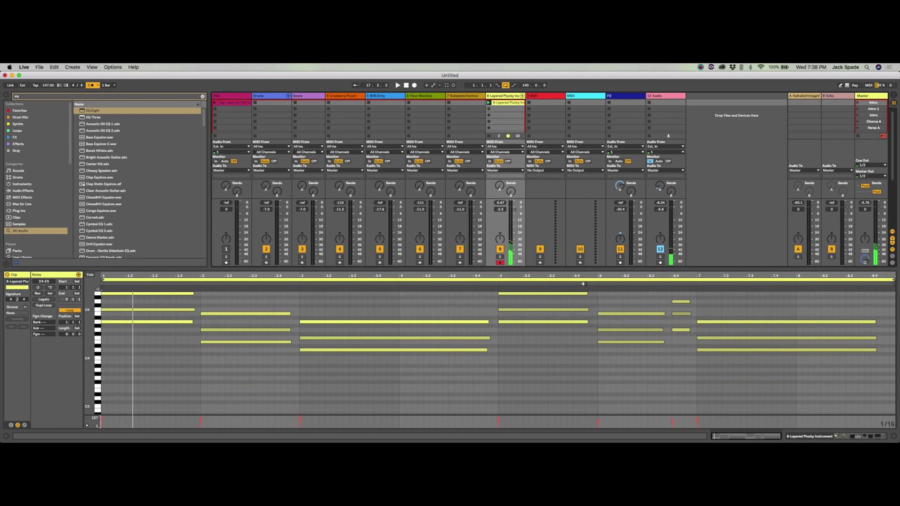